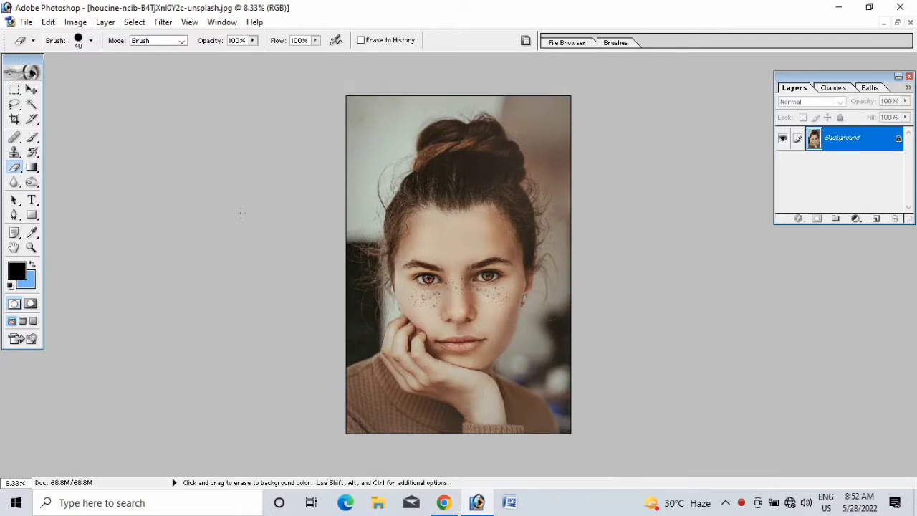
- Heal the lowest outer freckles on the portrait's left cheek with the Healing Brush, sampling clean skin just below them
scroll(428, 263, "up", 3)
scroll(428, 263, "down", 2)
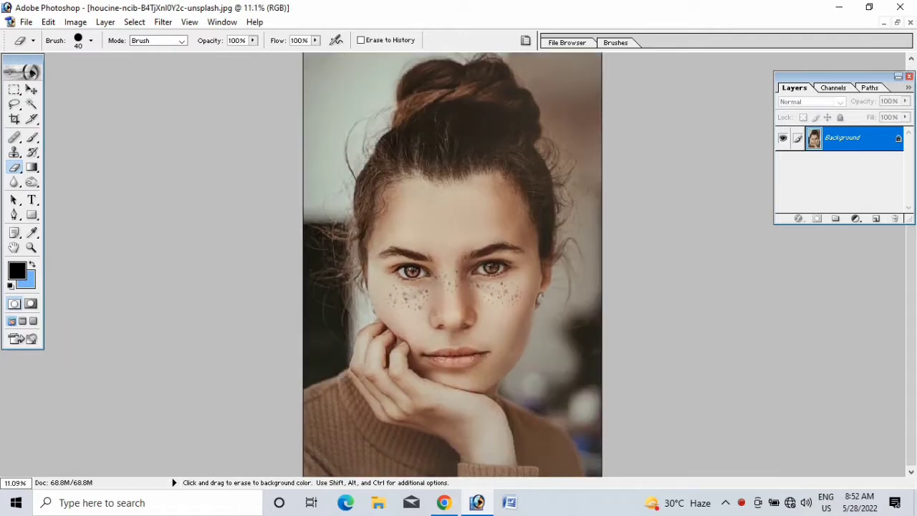
left_click(14, 139)
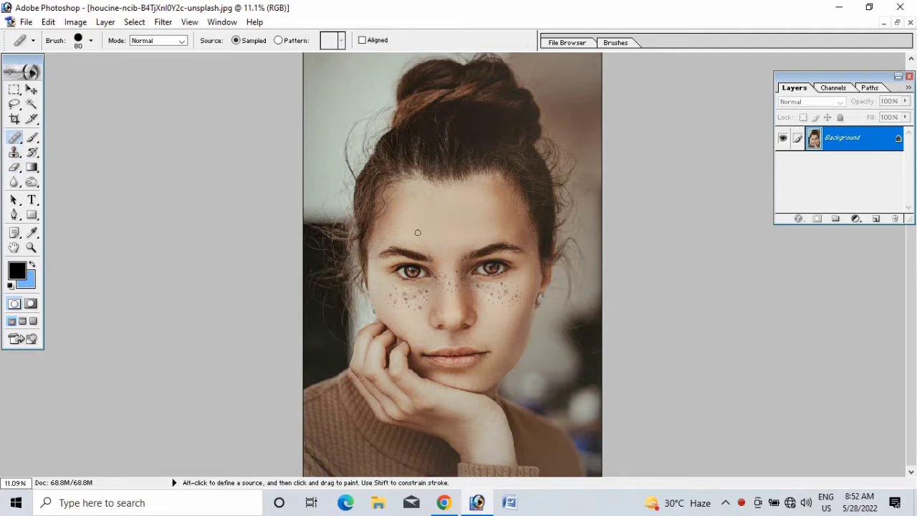
scroll(417, 233, "up", 5)
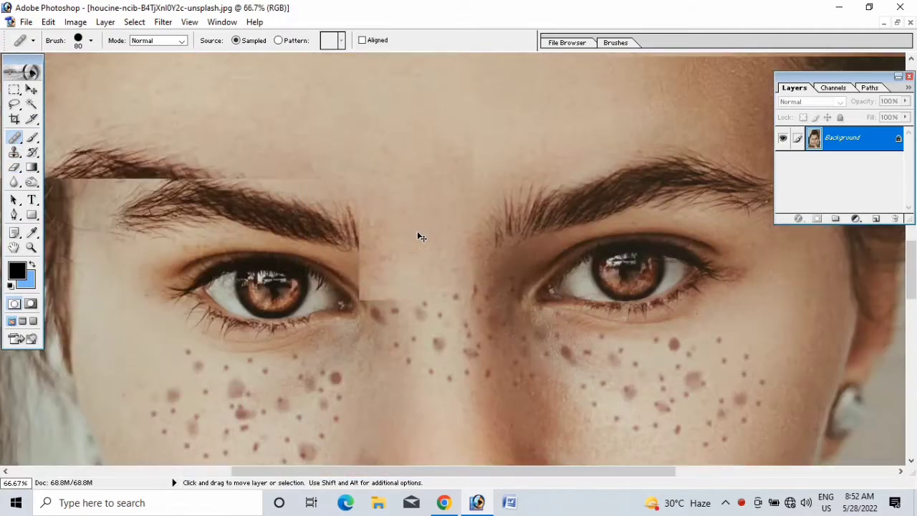
left_click_drag(385, 303, 504, 194)
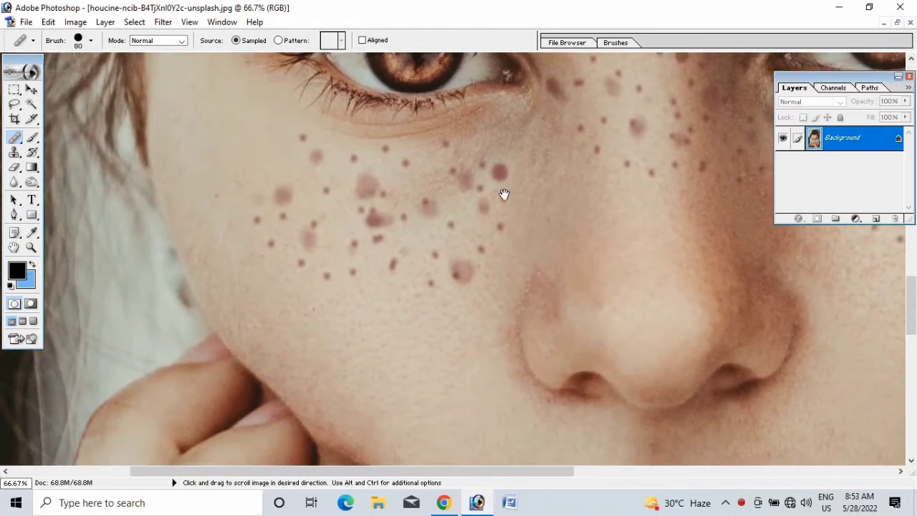
key("alt")
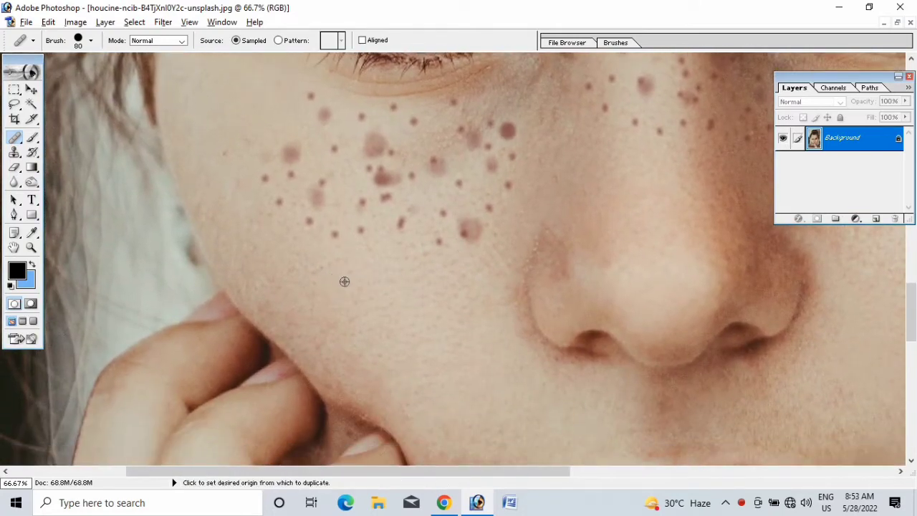
left_click(344, 257, "alt")
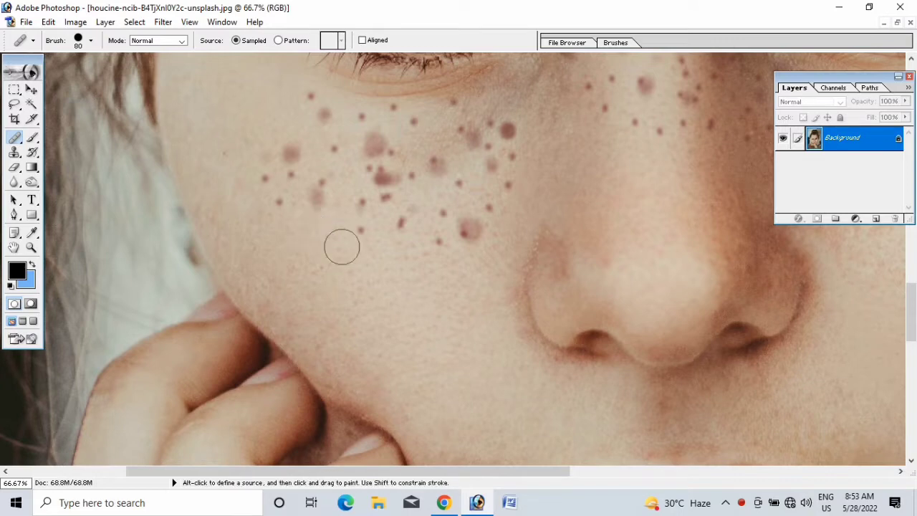
left_click(267, 208)
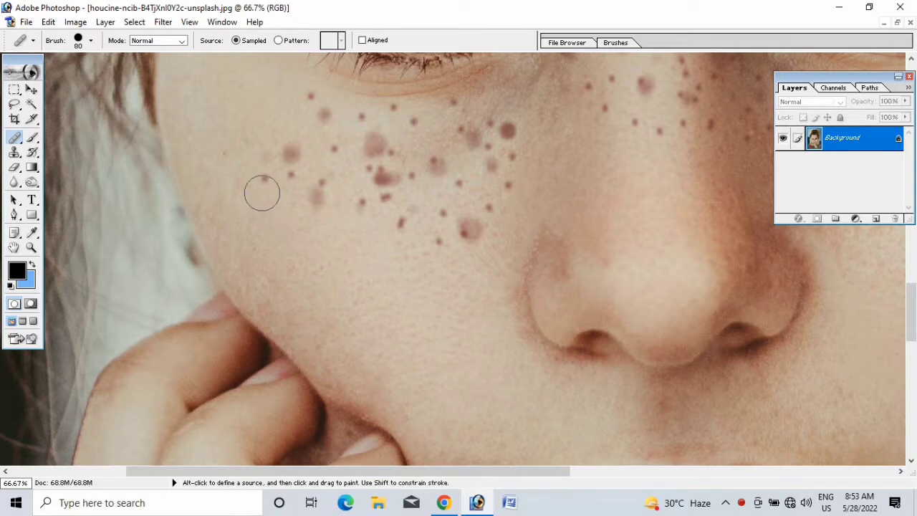
left_click(259, 188)
- Resample clean skin and heal the spots across the outer middle of the left cheek, including the larger one nearest the face edge
left_click(371, 239, "alt")
left_click(362, 205)
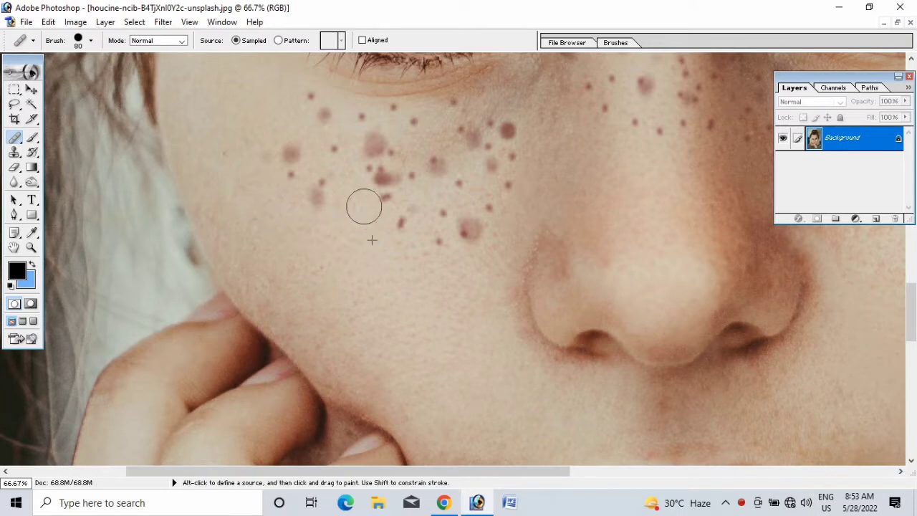
left_click(320, 189)
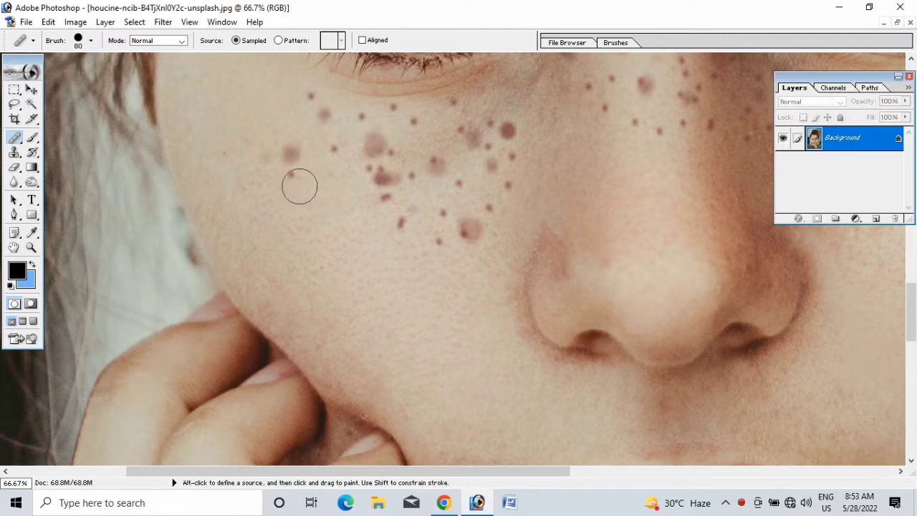
left_click(288, 184)
left_click(290, 155)
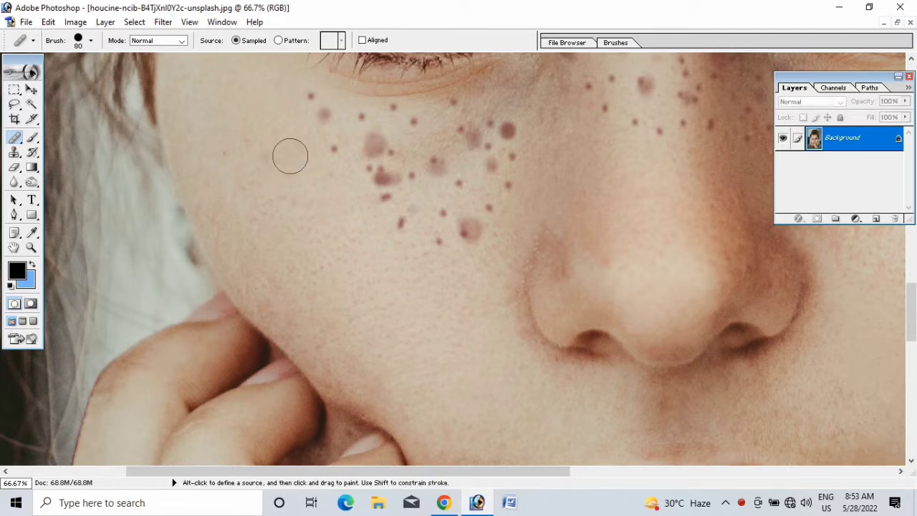
- Sample lower cheek skin and heal the dark central cluster on the left cheek plus the spots below the outer eye corner
left_click(401, 272, "alt")
left_click(403, 224)
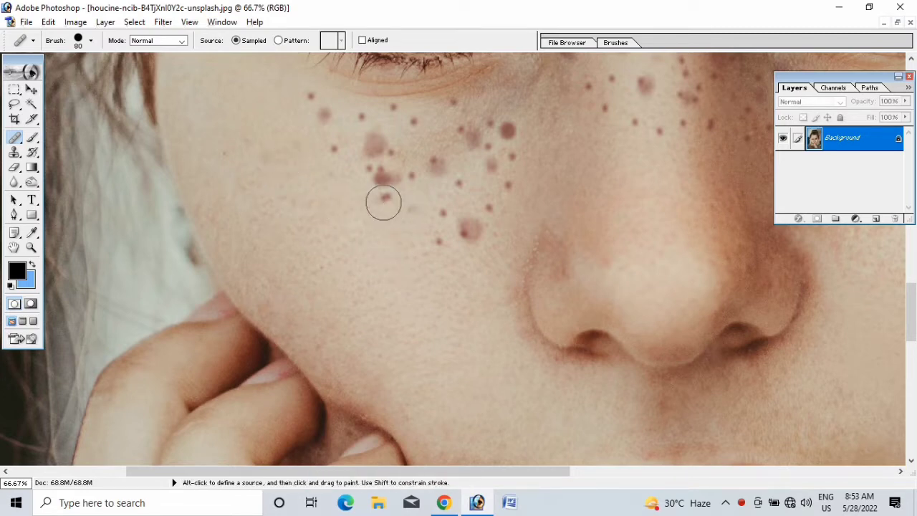
left_click(383, 198)
left_click(383, 185)
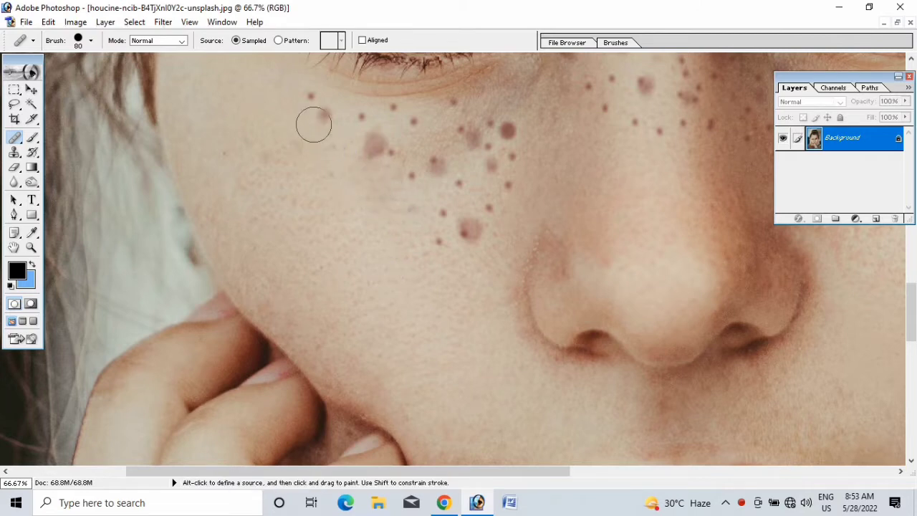
left_click(319, 119)
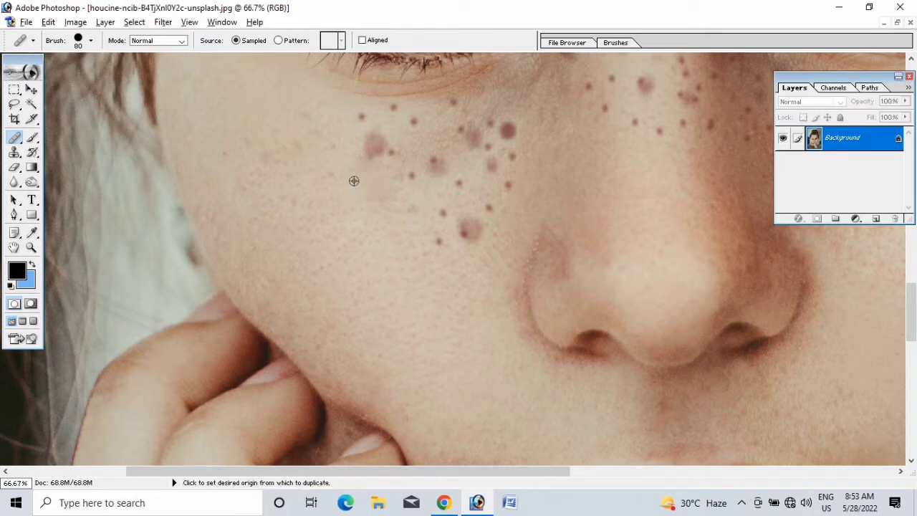
- Sample nearby mid-cheek skin and heal the large spot below the left eye and the small one above it
left_click(354, 181, "alt")
left_click(364, 150)
left_click(379, 151)
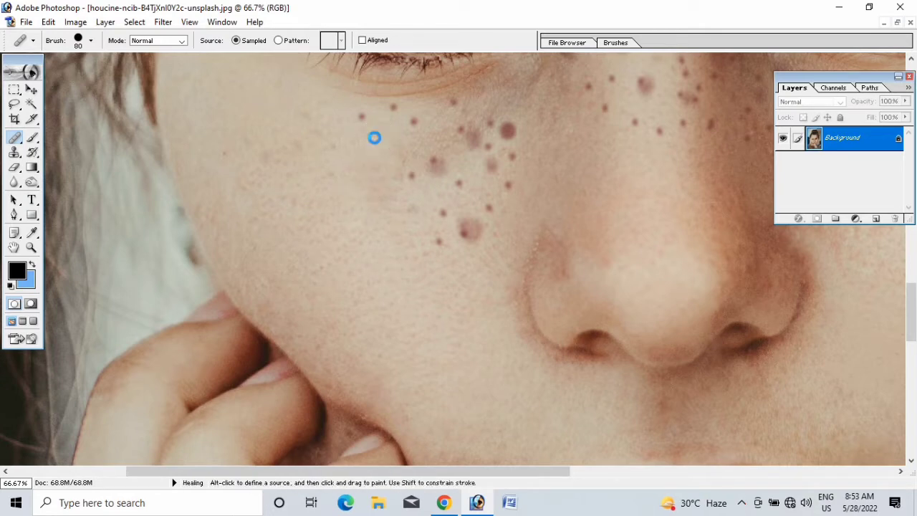
left_click(358, 121)
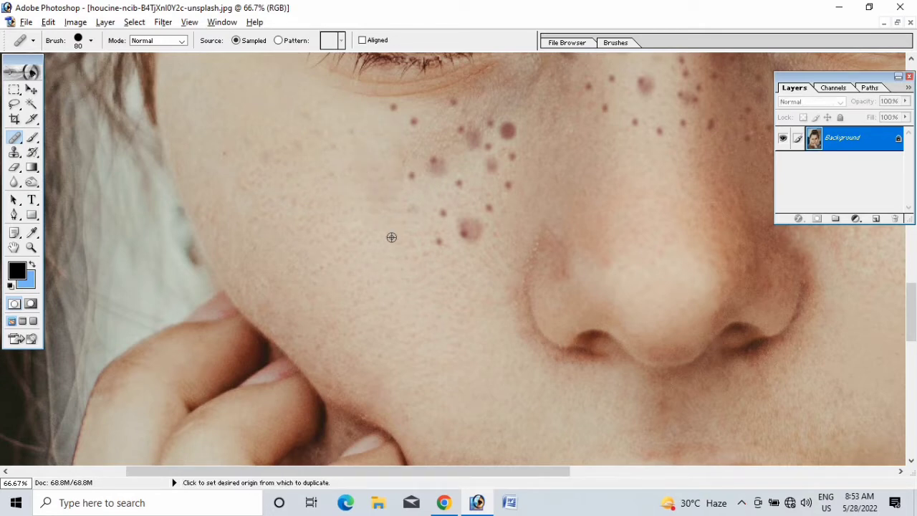
- Heal the spots on the inner left cheek toward the nostril, including the large one and the pair higher up
left_click(407, 181)
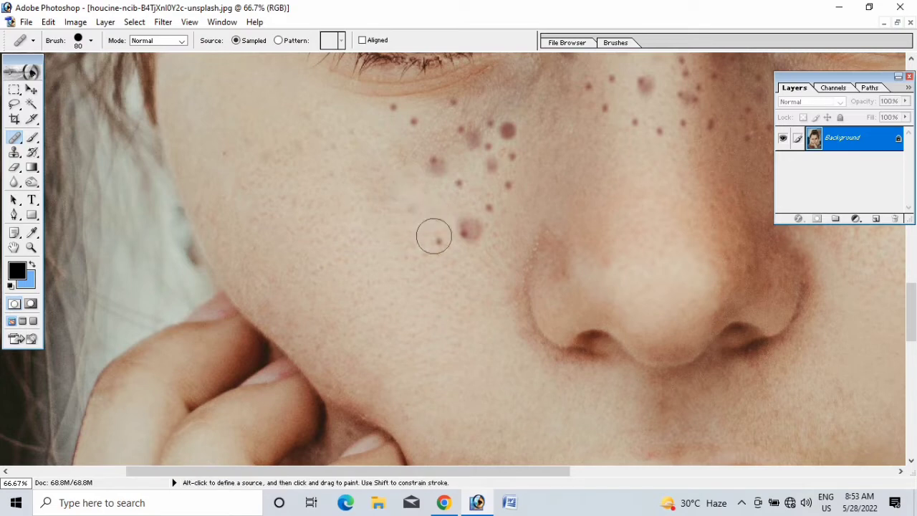
left_click(434, 237)
left_click(467, 234)
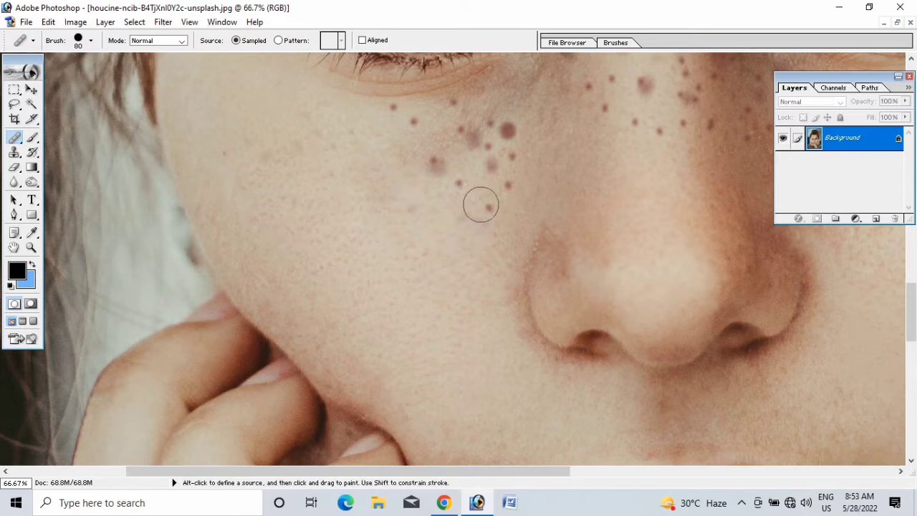
left_click(483, 207)
left_click(438, 168)
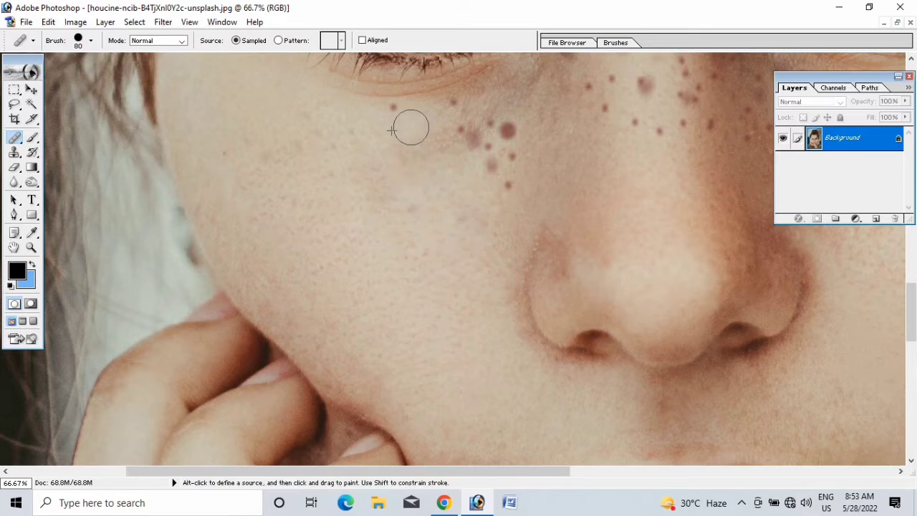
- Heal the remaining freckles under the left eye's inner corner, resampling clean skin from the cheek beside the nose
scroll(446, 288, "up", 3)
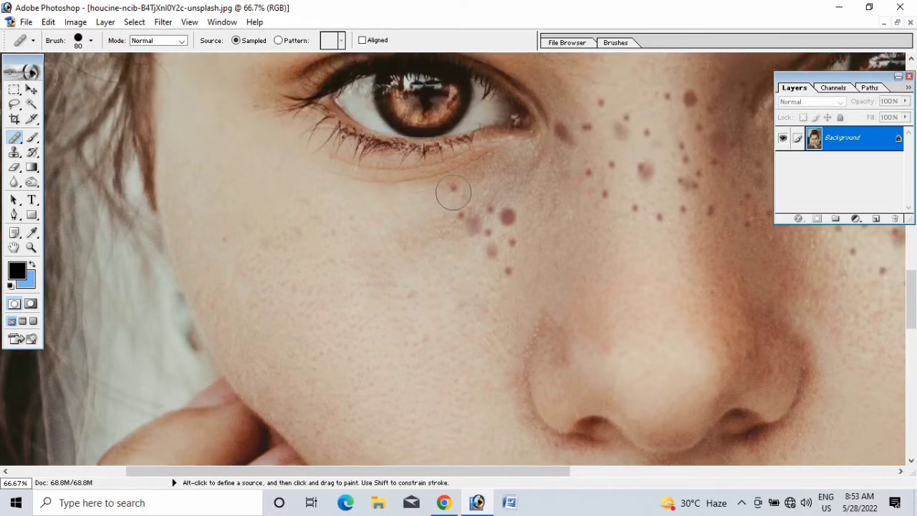
left_click(453, 189)
left_click(464, 220)
left_click(497, 301, "alt")
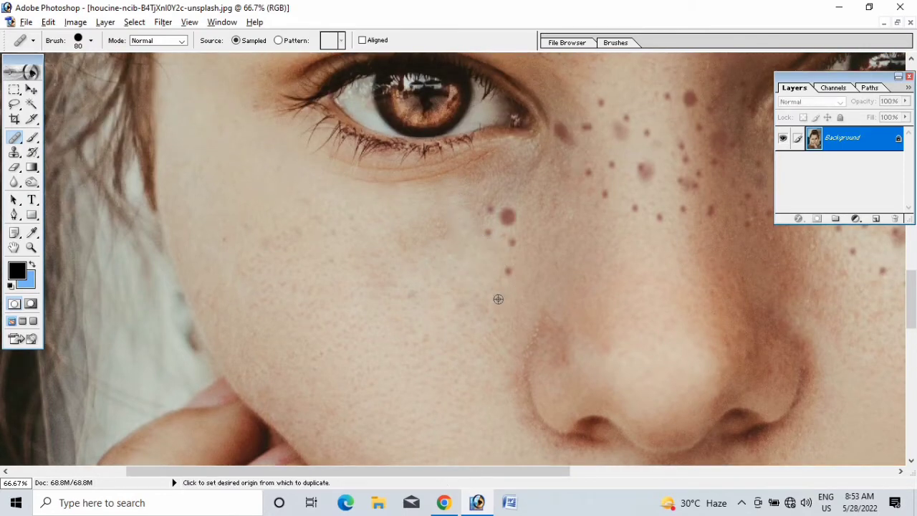
left_click(508, 271)
left_click(506, 244)
left_click(490, 233)
left_click(505, 216)
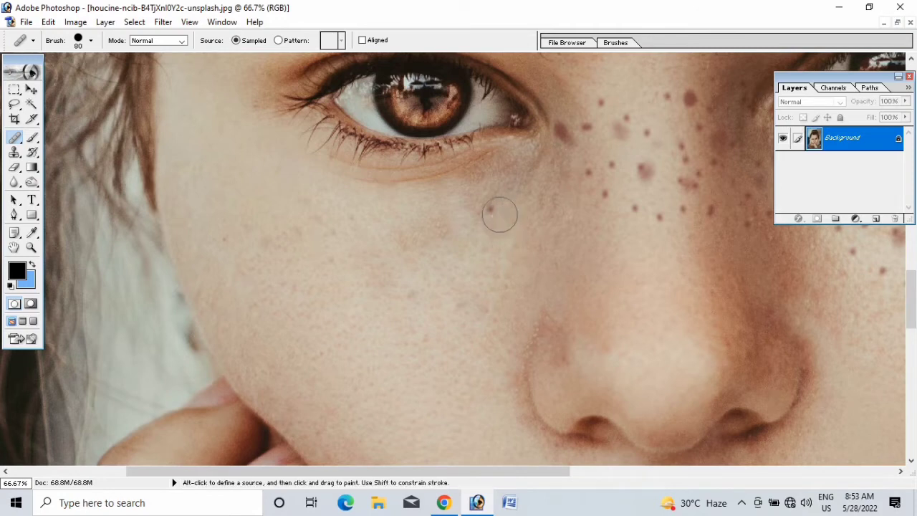
- Heal the large spot beside the left eye's inner corner and the small freckles down that side of the nose
scroll(508, 268, "up", 3)
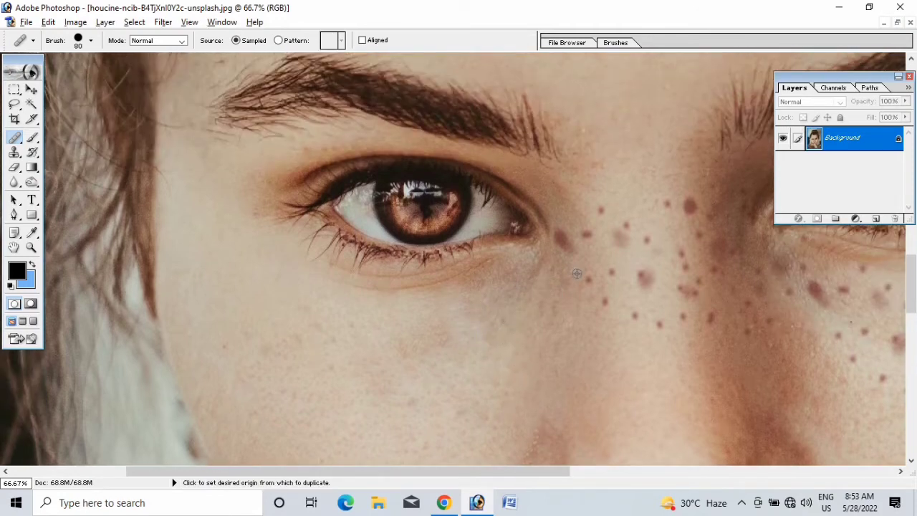
left_click(563, 237)
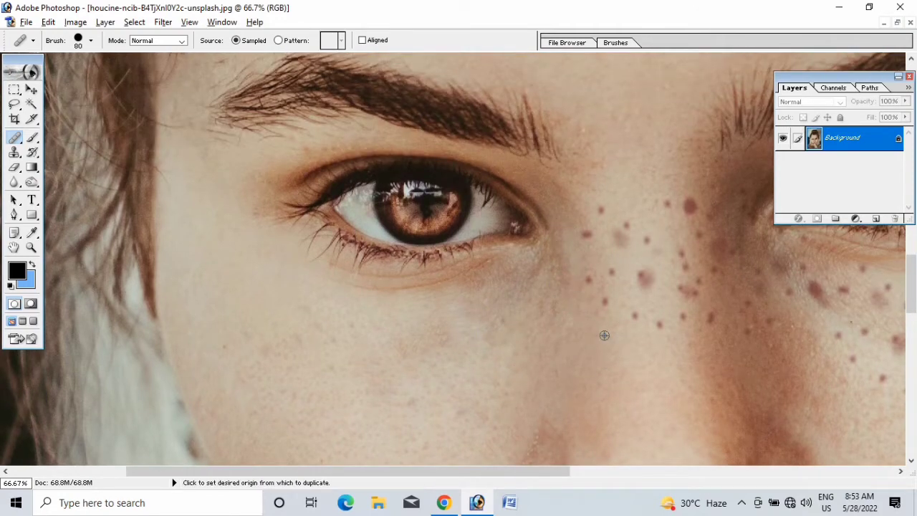
left_click(592, 288)
left_click(640, 327)
left_click(665, 334)
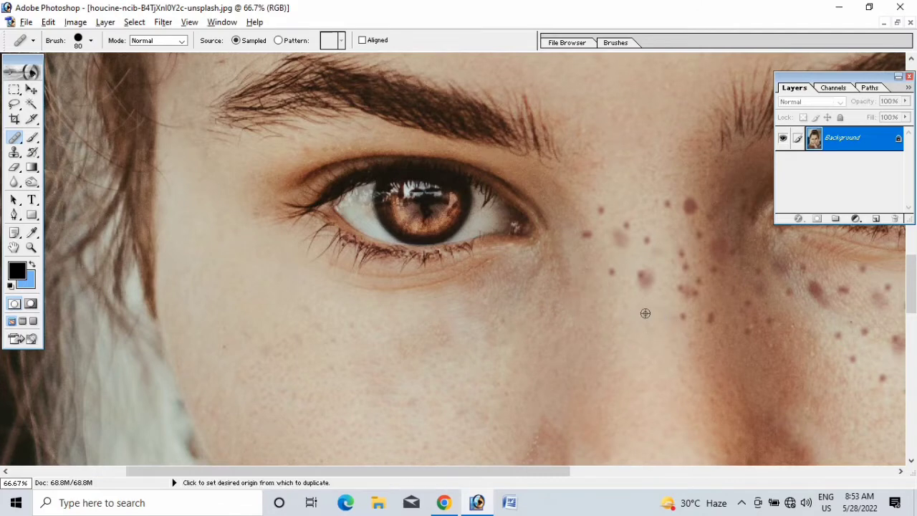
- Sample skin from the middle of the nose and heal the freckles across the nose bridge up to its shaded edge
left_click(647, 313, "alt")
left_click(647, 293)
left_click(620, 272)
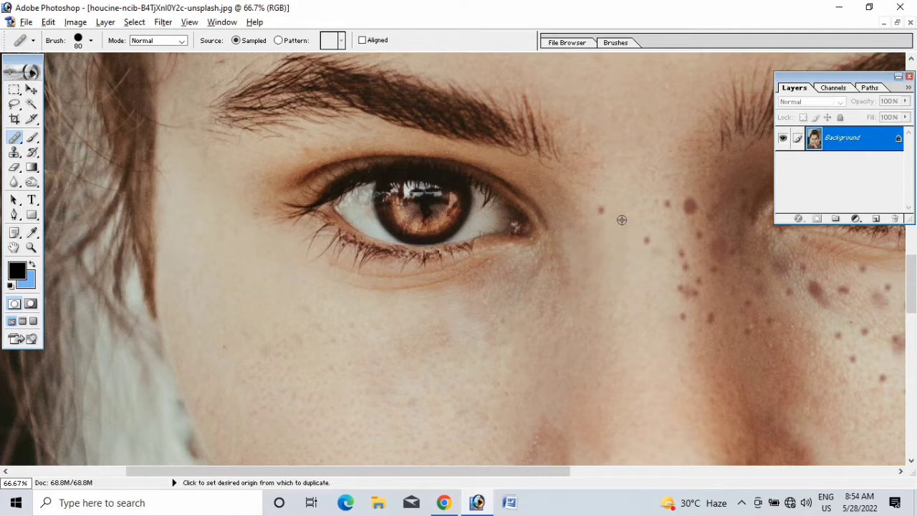
left_click(602, 214)
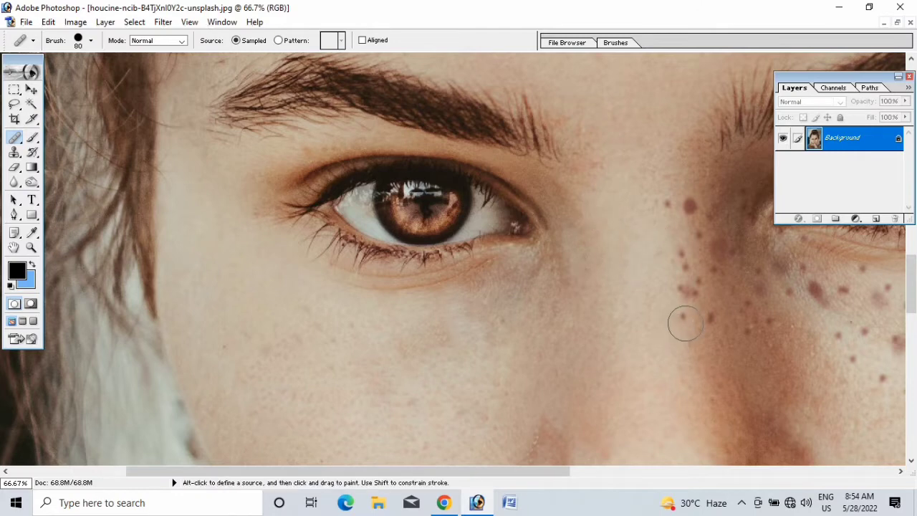
left_click(676, 258)
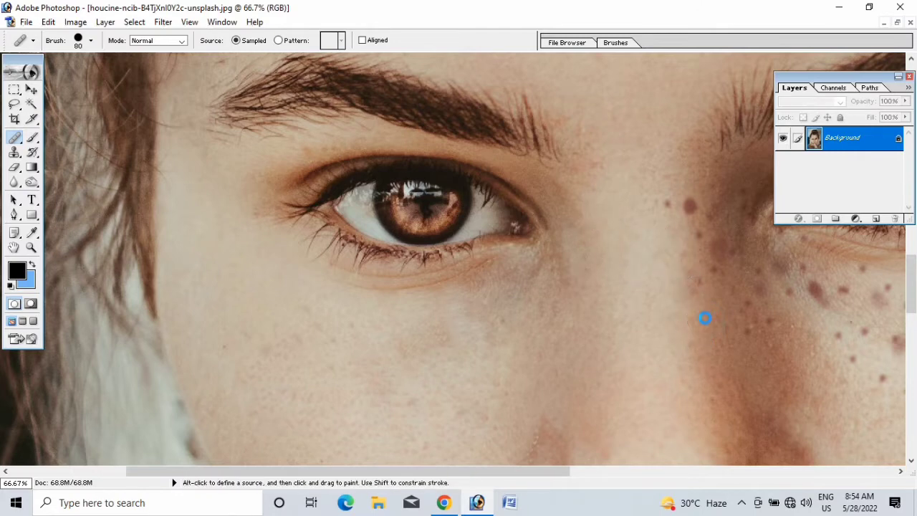
- Heal the spots high on the nose bridge between the eyes, undoing a stroke and reducing the brush size to 50
scroll(707, 318, "up", 3)
left_click(664, 343, "alt")
left_click(664, 326)
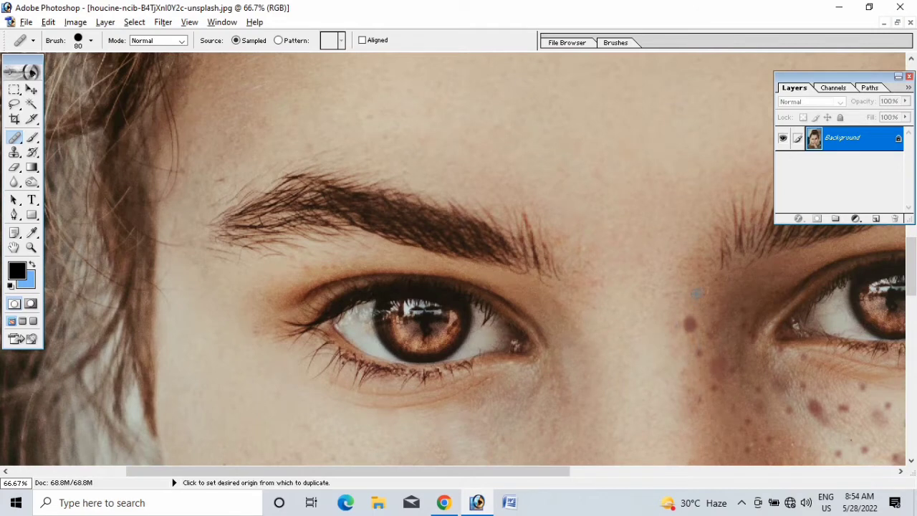
left_click(689, 343, "alt")
left_click(690, 323)
key("ctrl+z")
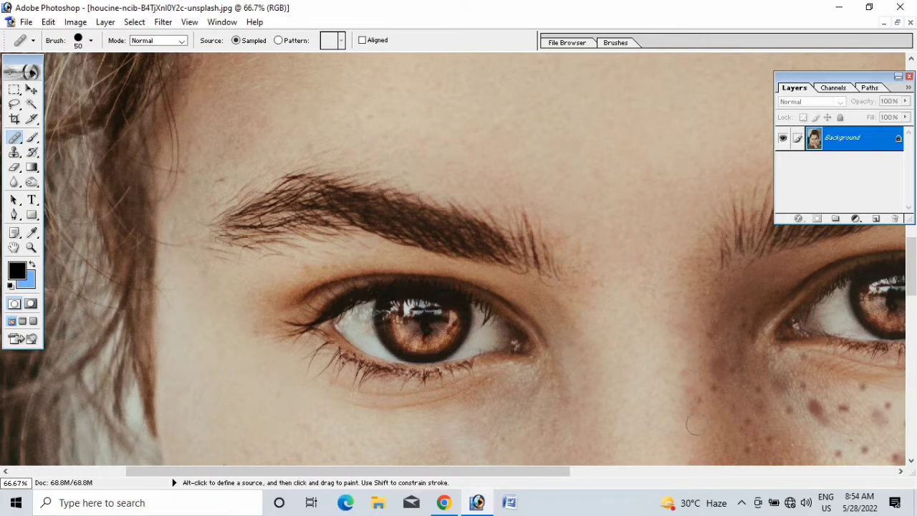
- Heal the spots along the shaded edge of the nose bridge with the smaller brush, resampling skin just below
left_click_drag(696, 425, 449, 351)
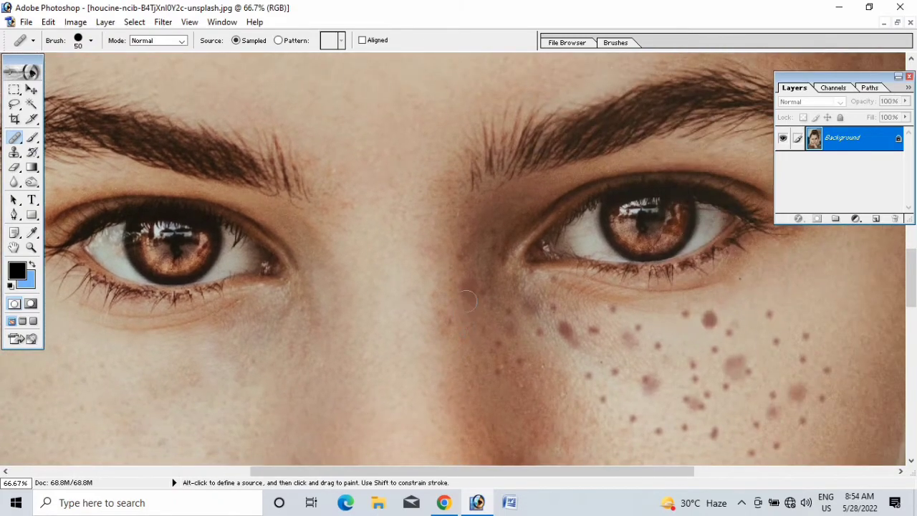
left_click(469, 285)
left_click(449, 348, "alt")
left_click(442, 318)
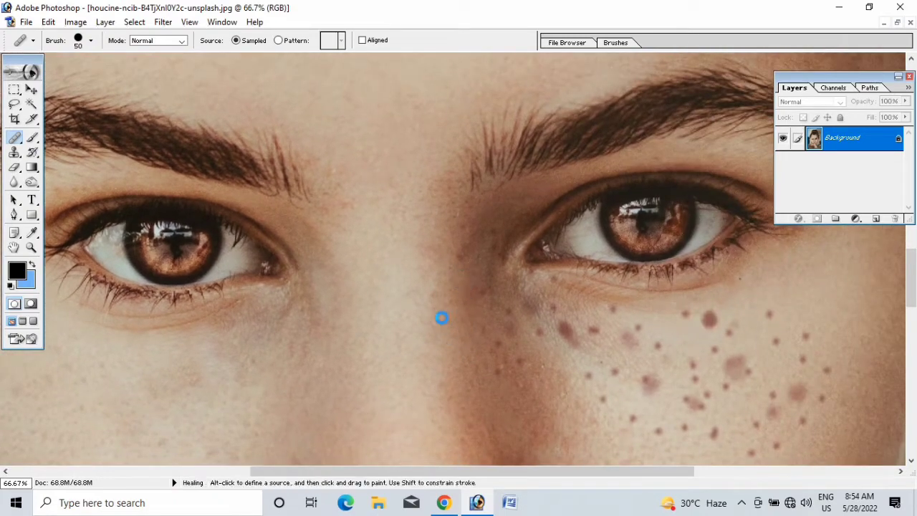
- Resample shaded nose skin and heal the freckles on the nose's right side below the right eye's inner corner
left_click(506, 392, "alt")
left_click(499, 371)
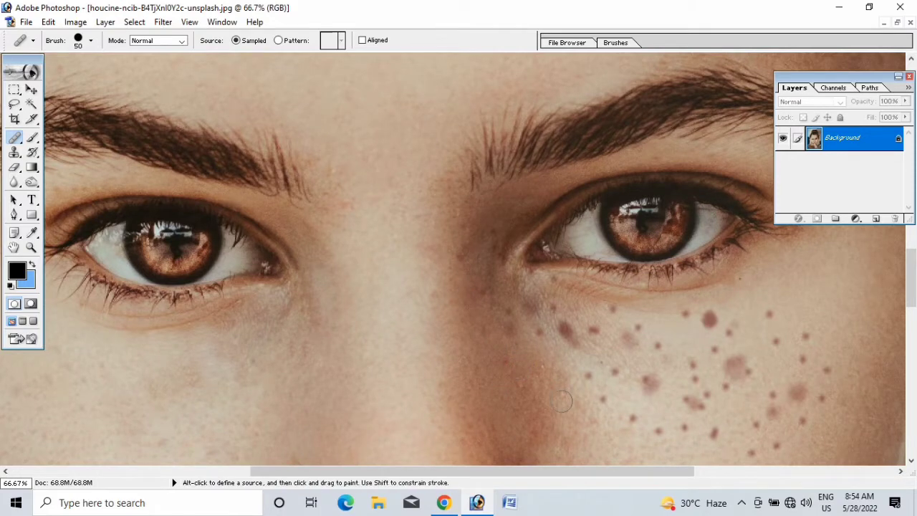
scroll(563, 402, "up", 1)
left_click(549, 377, "alt")
left_click(510, 353)
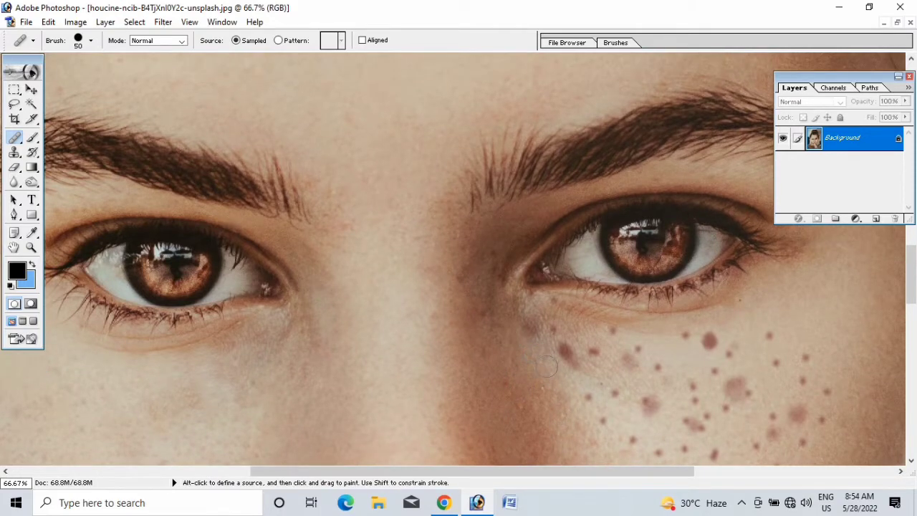
- Resample nearby cheek skin and heal the spots beside the nose, below the right eye's inner corner
left_click(576, 423, "alt")
left_click_drag(588, 399, 602, 421)
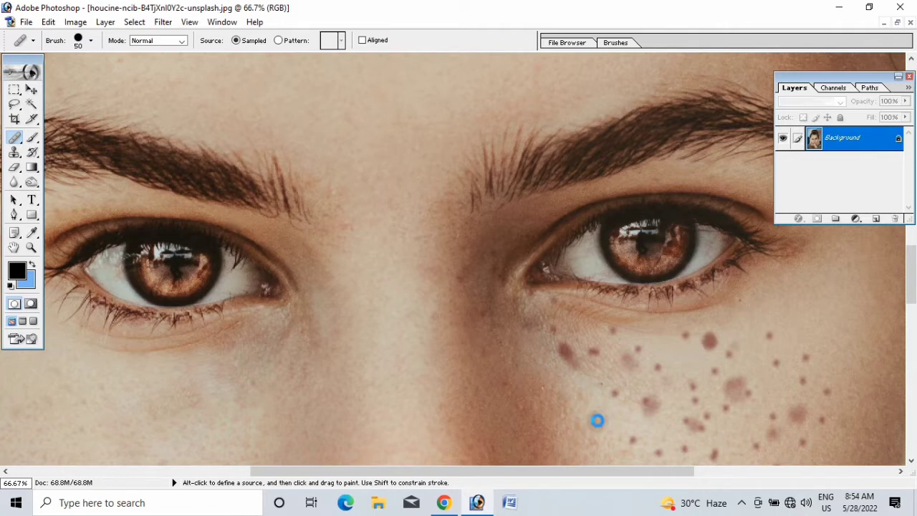
left_click(620, 413, "alt")
left_click(617, 394)
left_click(588, 383, "alt")
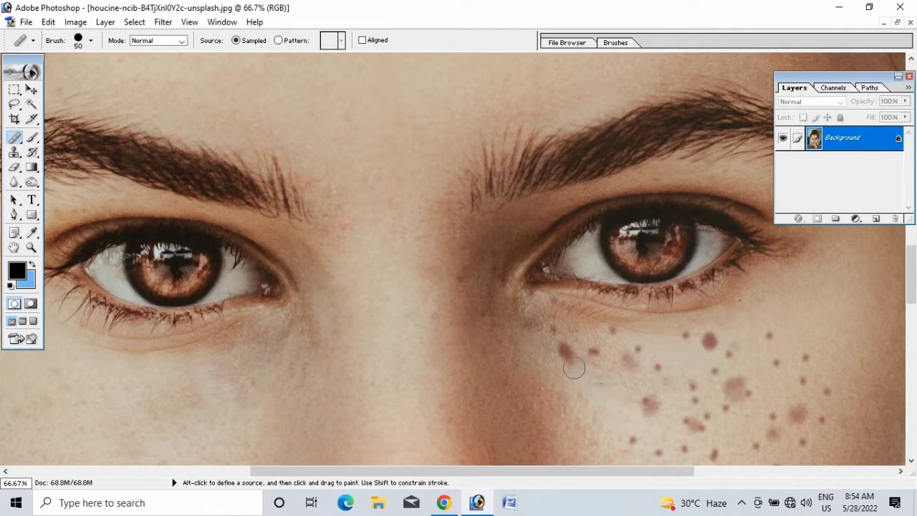
left_click(568, 356)
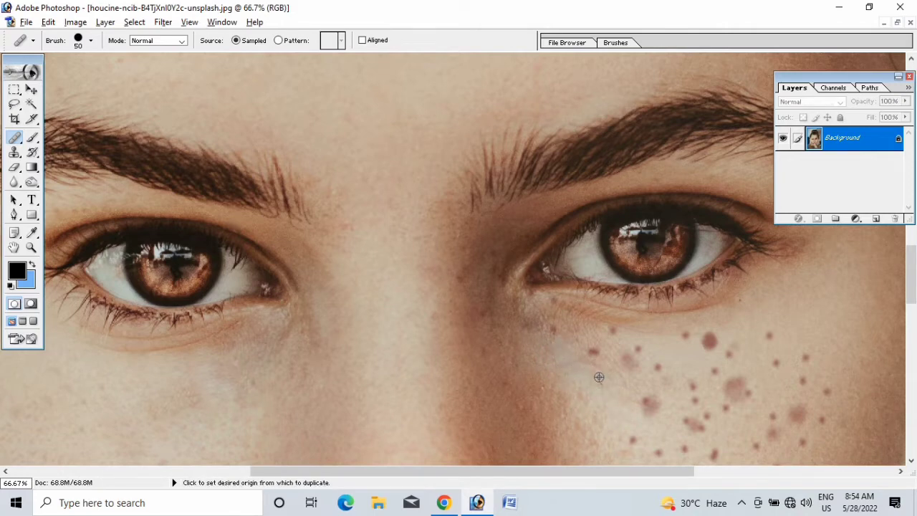
left_click(612, 366, "alt")
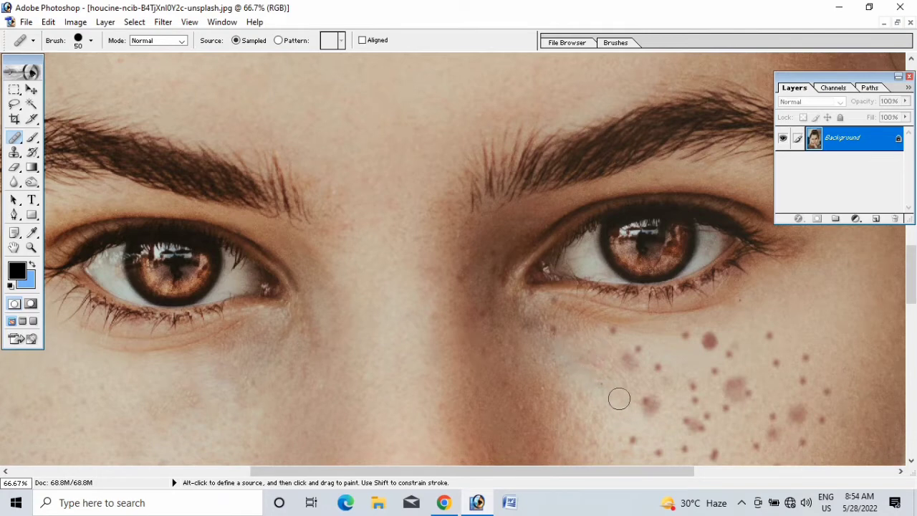
- Heal the lowest spots on the right cheek and those towards the ear, resampling clear skin below them
left_click_drag(619, 399, 537, 344)
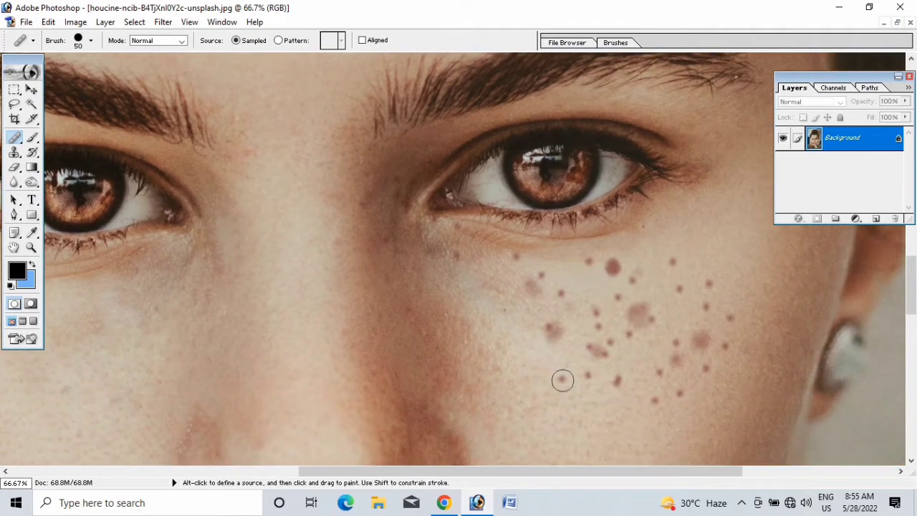
left_click(620, 380)
left_click(653, 402)
left_click(652, 432, "alt")
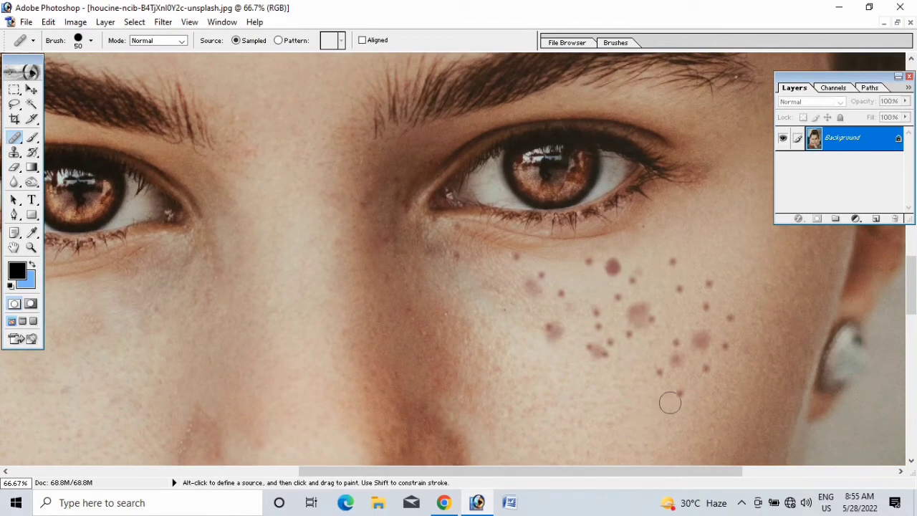
left_click(681, 395)
left_click(676, 346)
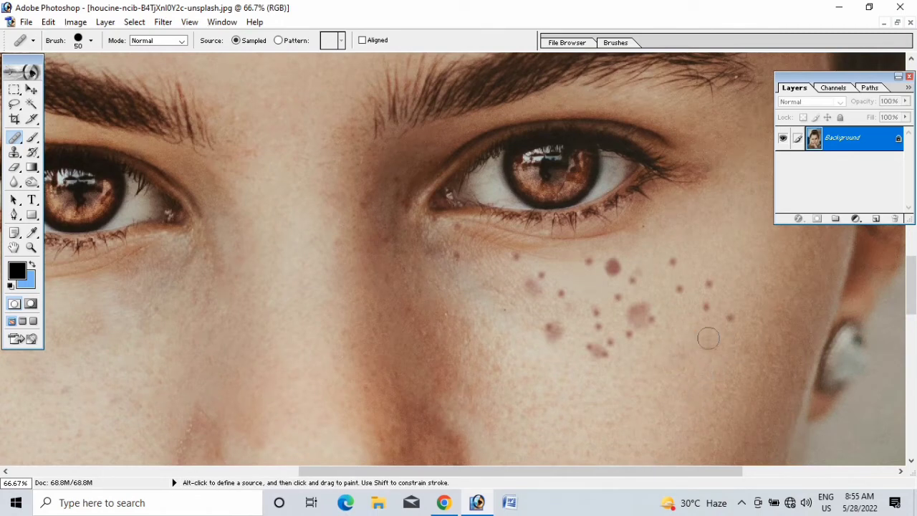
- Heal the spots on the upper outer part of the right cheek and the large ones in its middle
left_click(730, 319)
left_click(684, 289)
left_click(672, 261)
left_click(636, 332)
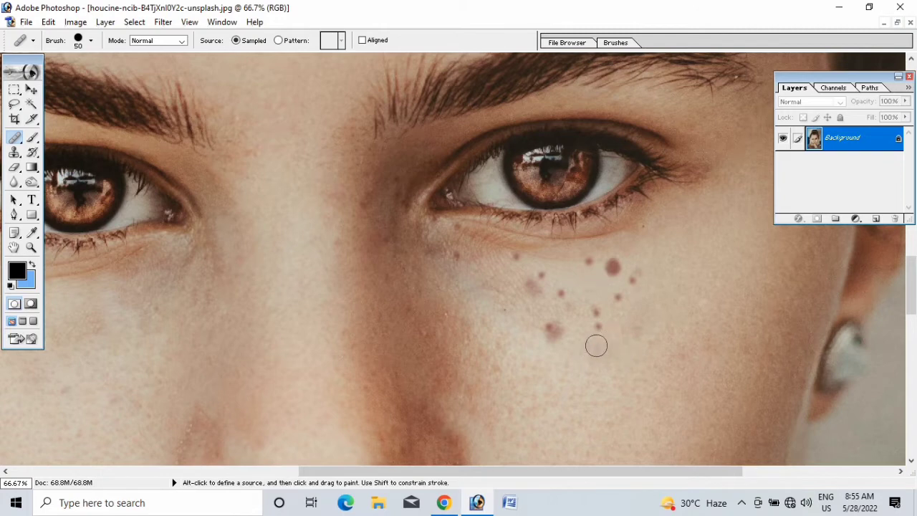
left_click(597, 311)
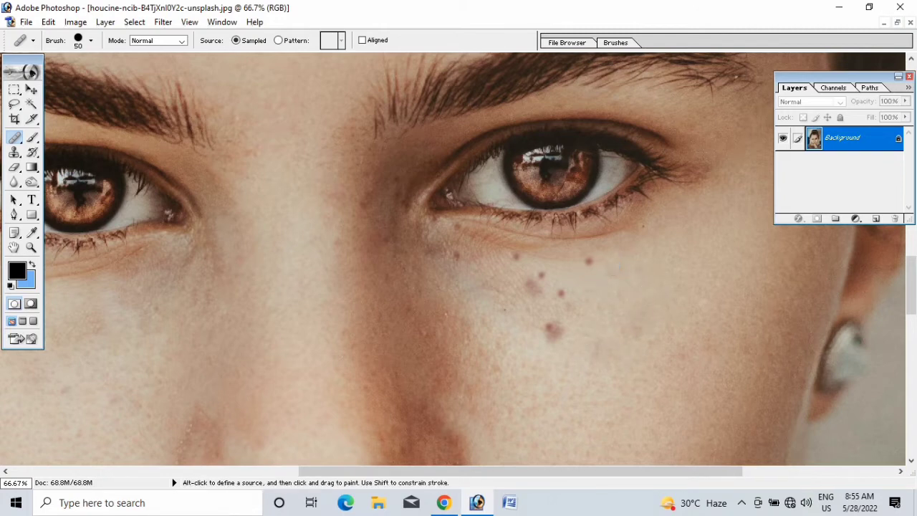
- Heal the remaining spots under the right eye, resampling the clear cheek skin below them
left_click(562, 293)
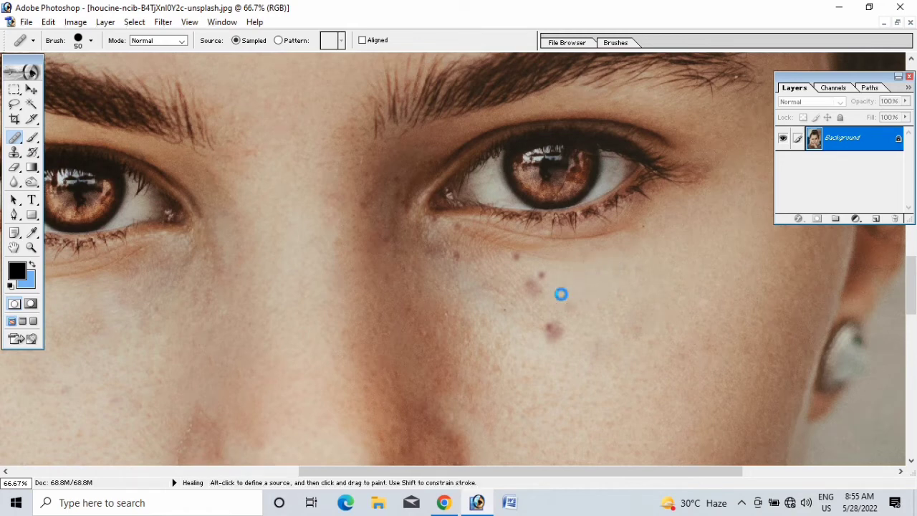
left_click(552, 334)
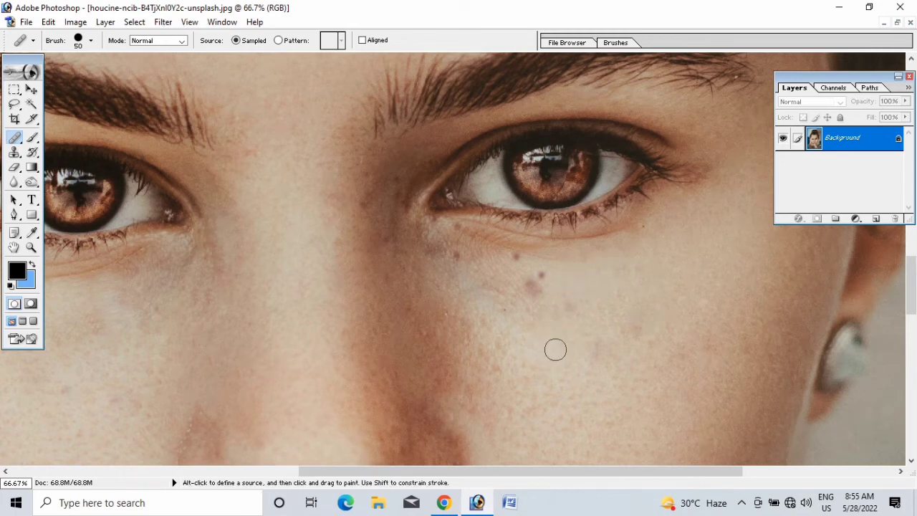
scroll(555, 350, "up", 1)
left_click(551, 366, "alt")
left_click(531, 352)
left_click(558, 350, "alt")
left_click(539, 338)
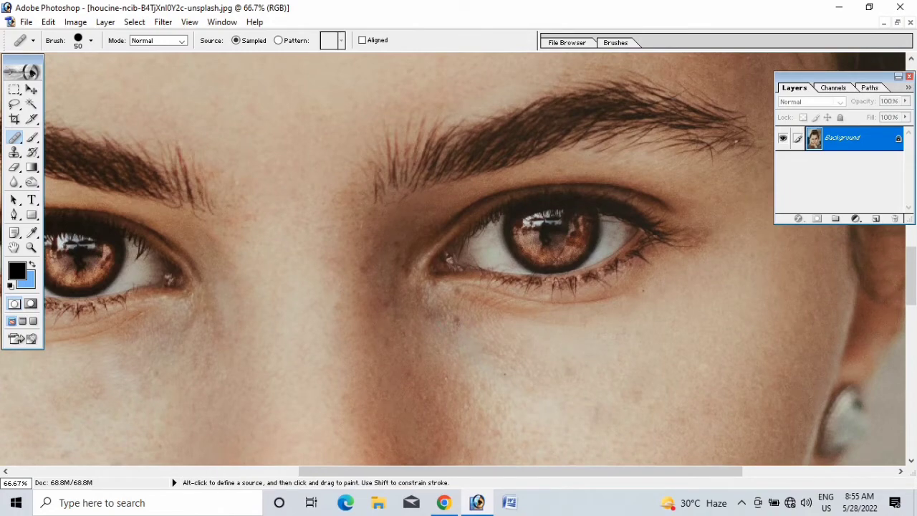
- Duplicate the retouched Background layer
key("ctrl+minus")
key("ctrl+minus")
key("ctrl+minus")
key("ctrl+minus")
key("ctrl+minus")
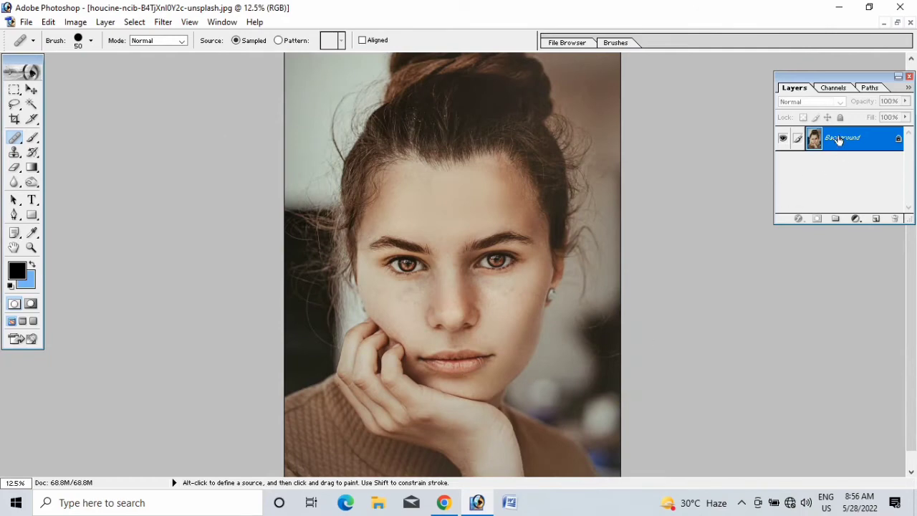
left_click_drag(839, 140, 876, 219)
- Add a Levels adjustment layer and set the Blue channel's white input level to 245
left_click(856, 218)
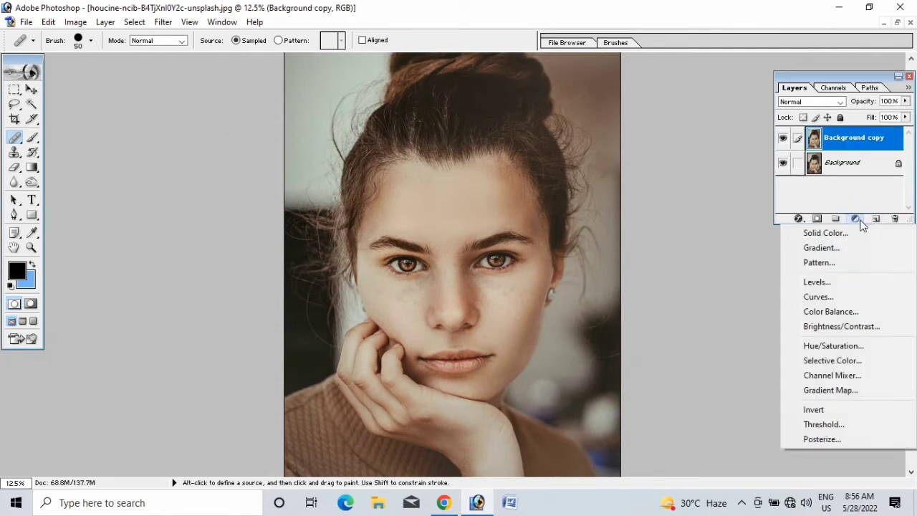
left_click(822, 282)
left_click(670, 190)
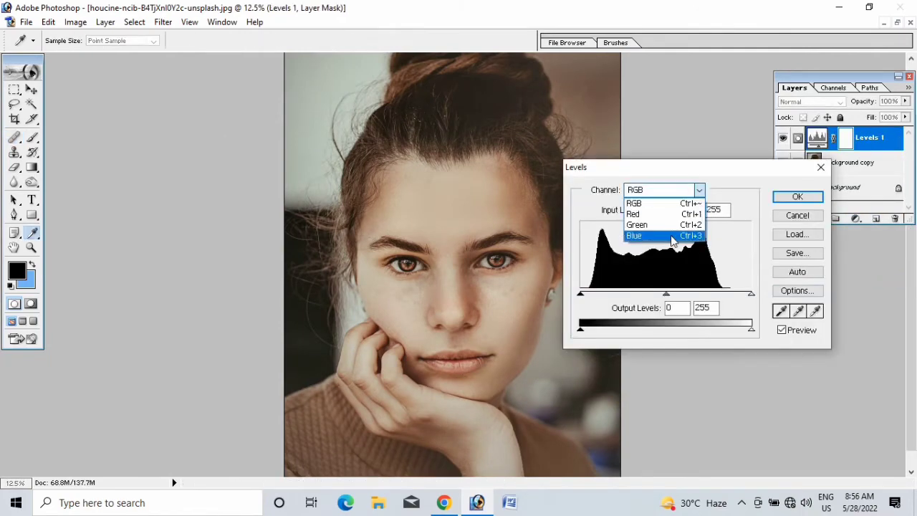
left_click(673, 237)
double_click(714, 210)
type("245")
- Set the white input level of the Green and Red channels to 230 and apply the Levels adjustment
left_click(696, 190)
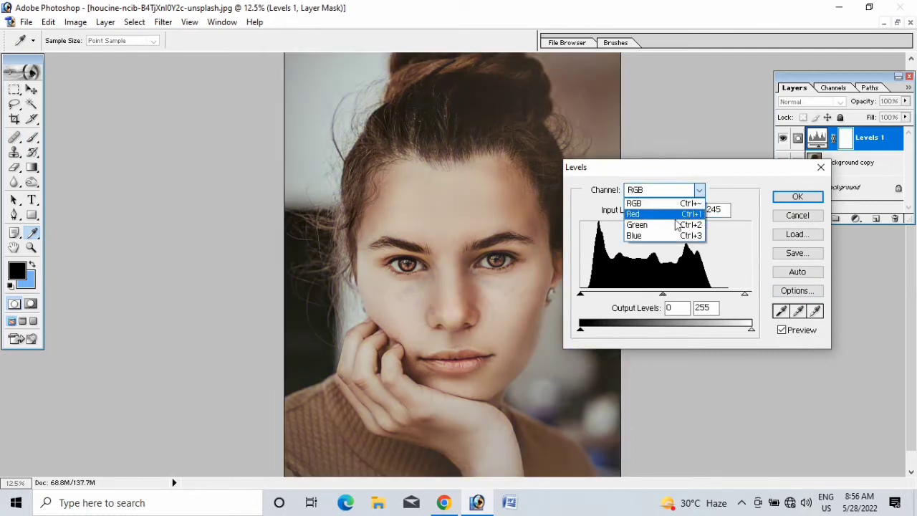
left_click(678, 225)
double_click(714, 209)
type("230")
left_click(692, 190)
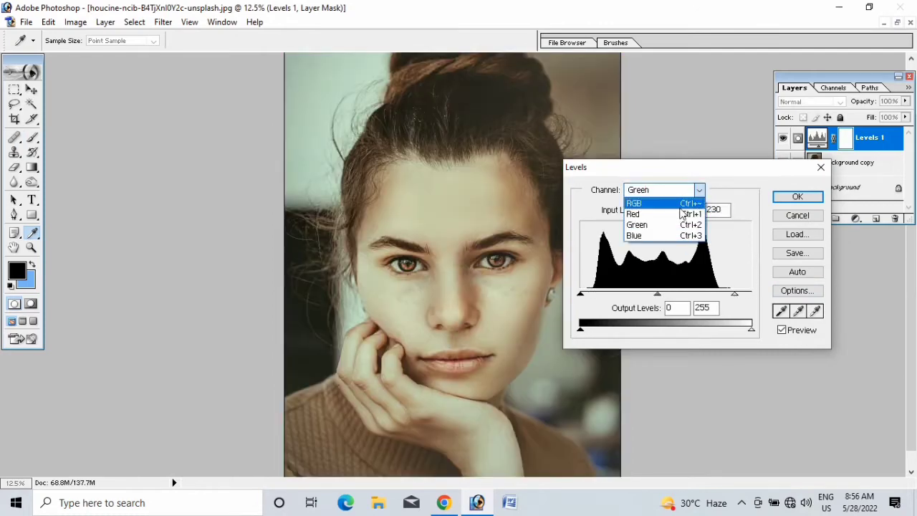
left_click(681, 215)
double_click(714, 210)
type("230")
left_click(778, 200)
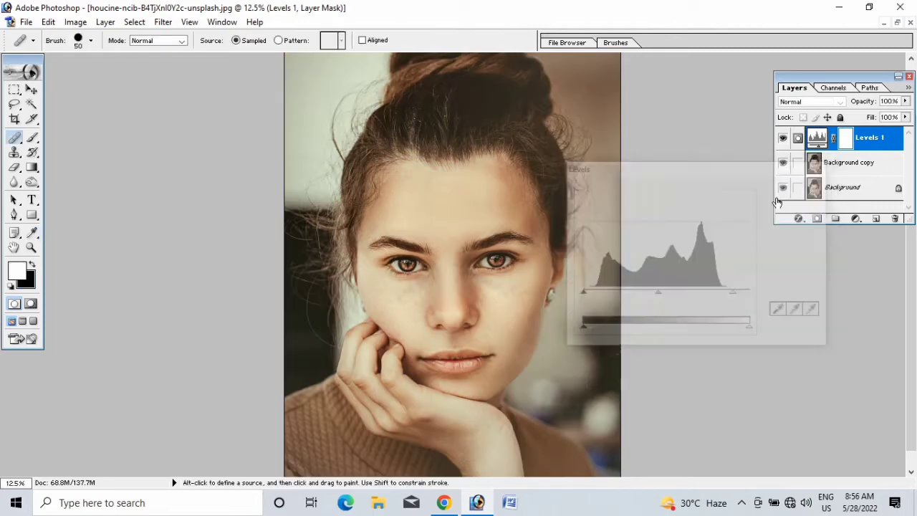
- Merge the Levels adjustment into the Background copy layer and apply a Gaussian Blur to it
key("ctrl+e")
left_click(162, 22)
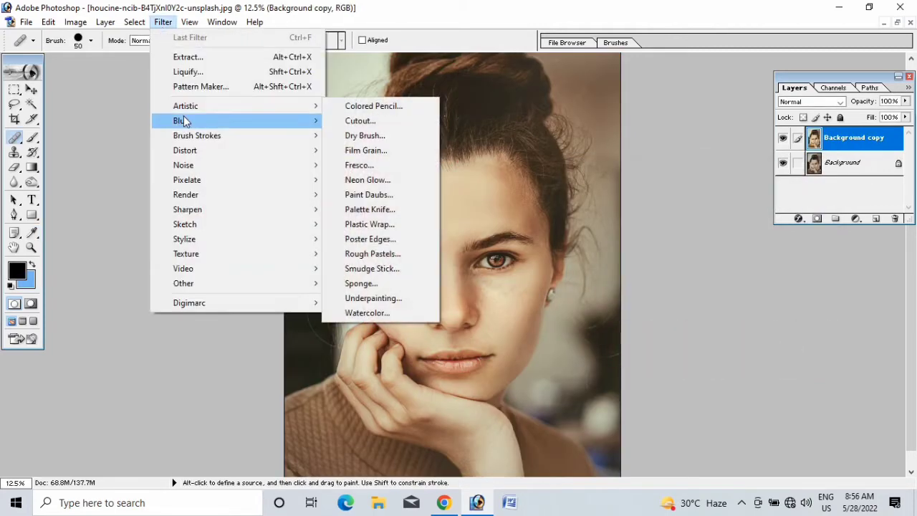
mouse_move(183, 121)
left_click(361, 150)
left_click(543, 172)
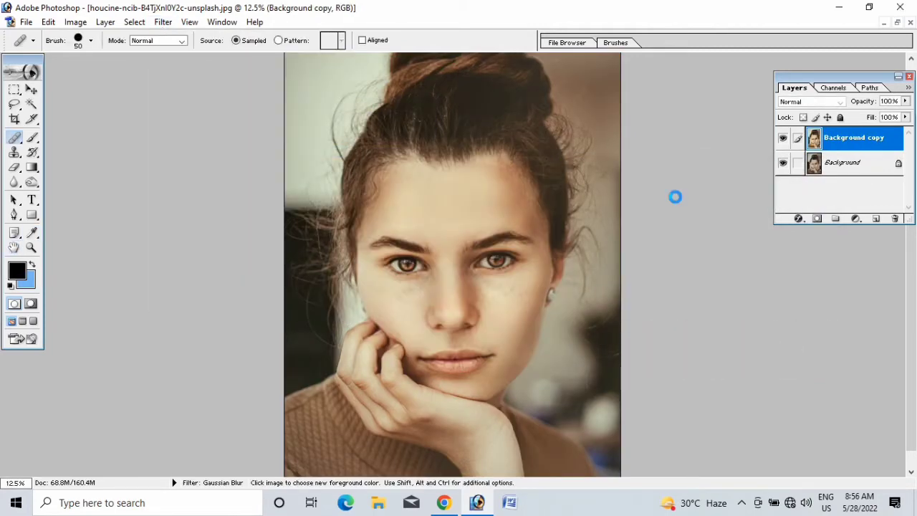
- Add a layer mask to the blurred layer, invert it to black, and choose the Brush tool with 49% flow
left_click(817, 218)
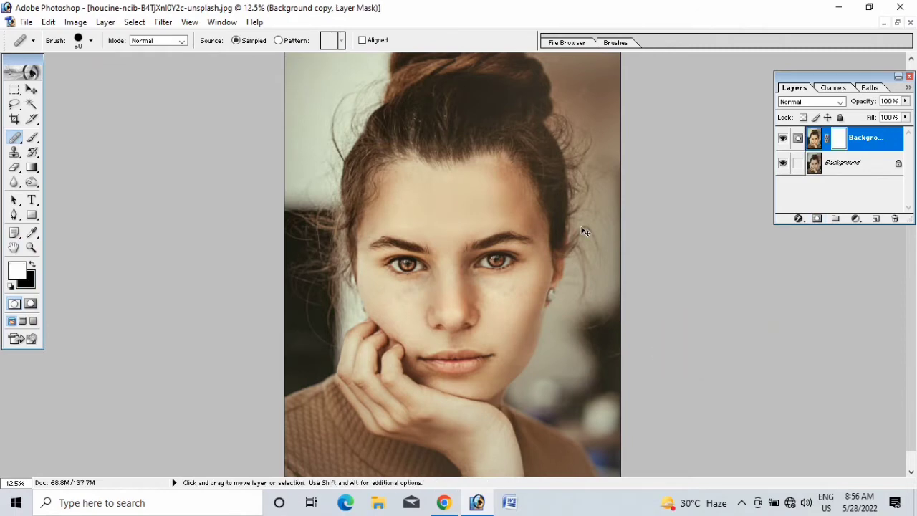
key("ctrl+i")
key("ctrl+plus")
key("ctrl+plus")
key("ctrl+plus")
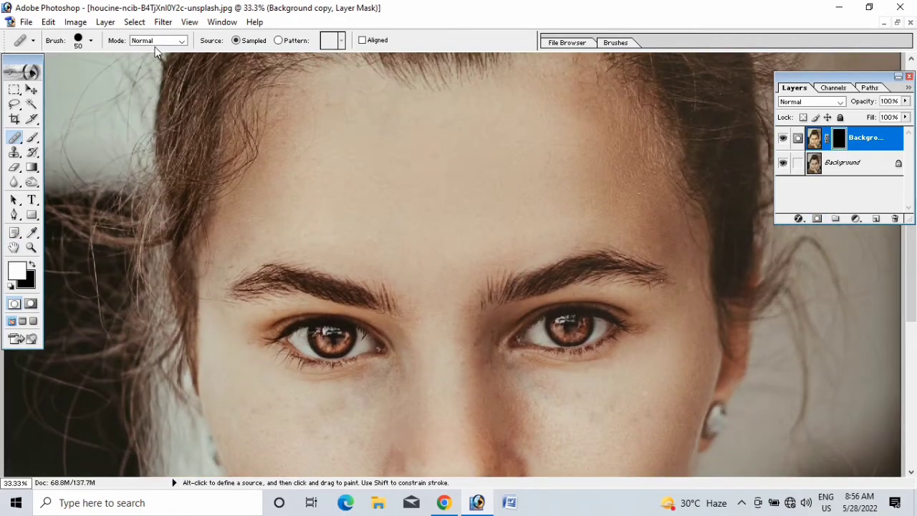
left_click(32, 139)
left_click(315, 41)
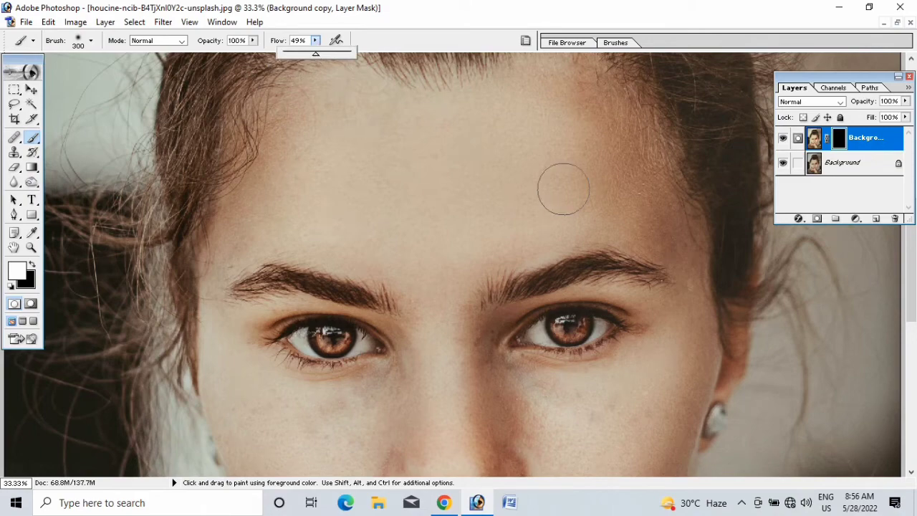
- Paint white on the mask over the right temple and along the forehead's hairline with the brush reduced to 150
key("ctrl+plus")
left_click_drag(579, 201, 372, 246)
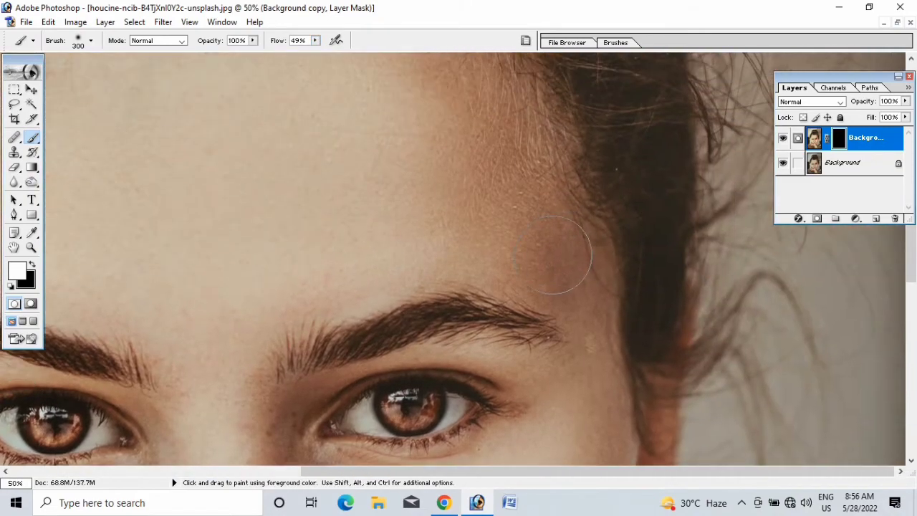
key("bracketleft")
key("bracketleft")
key("bracketleft")
key("bracketleft")
left_click_drag(526, 267, 482, 251)
scroll(495, 258, "up", 2)
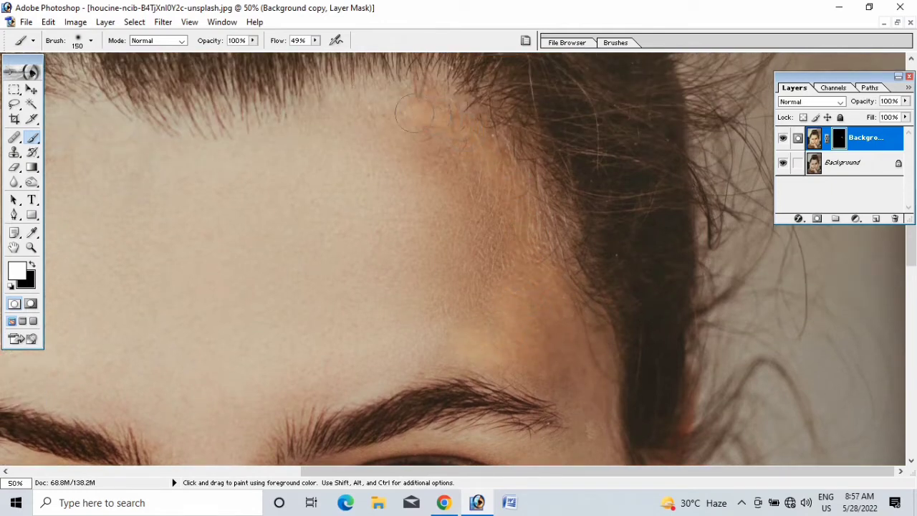
mouse_move(414, 113)
left_mouse_down()
mouse_move(339, 107)
mouse_move(278, 132)
left_mouse_up()
- Paint the mask above the right eyebrow and across the whole forehead, enlarging the brush to 250
key("ctrl+minus")
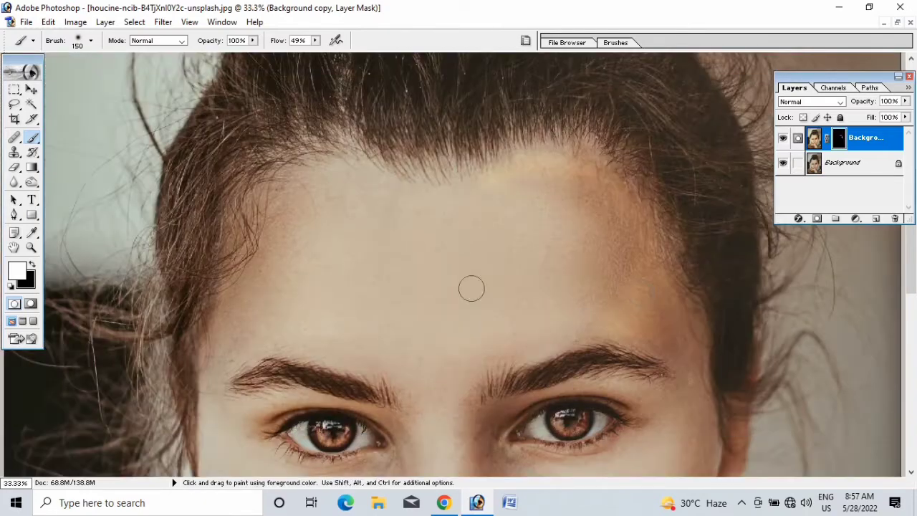
left_click_drag(574, 332, 504, 352)
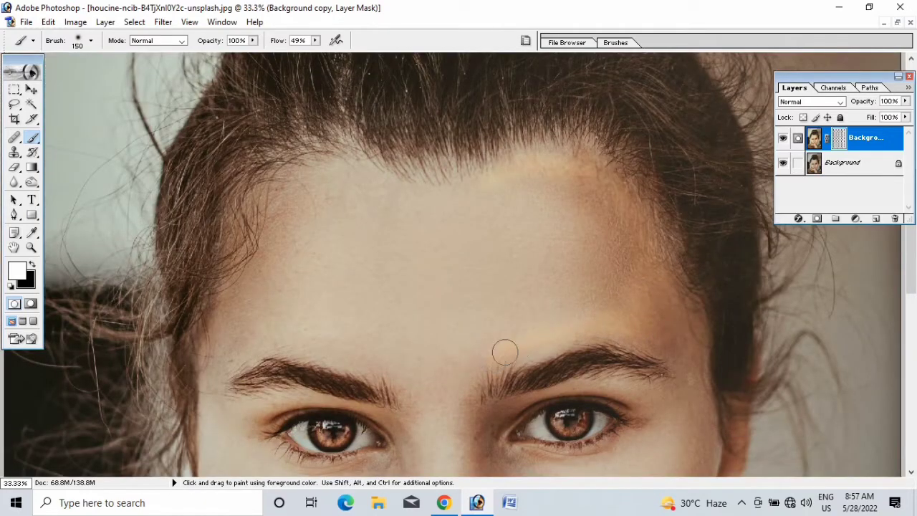
key("bracketright")
key("bracketright")
mouse_move(629, 264)
left_mouse_down()
mouse_move(586, 198)
mouse_move(552, 185)
mouse_move(502, 189)
mouse_move(578, 220)
mouse_move(596, 285)
mouse_move(594, 296)
mouse_move(523, 326)
mouse_move(565, 271)
mouse_move(518, 222)
mouse_move(505, 221)
mouse_move(527, 292)
mouse_move(507, 331)
mouse_move(516, 276)
left_mouse_up()
scroll(516, 258, "up", 1)
mouse_move(481, 227)
left_mouse_down()
mouse_move(426, 235)
mouse_move(320, 214)
mouse_move(298, 237)
mouse_move(323, 232)
mouse_move(278, 244)
mouse_move(292, 238)
mouse_move(229, 371)
mouse_move(235, 376)
mouse_move(252, 350)
mouse_move(301, 250)
mouse_move(443, 245)
mouse_move(485, 264)
mouse_move(334, 261)
mouse_move(273, 361)
mouse_move(366, 379)
mouse_move(420, 406)
mouse_move(461, 397)
mouse_move(486, 366)
mouse_move(493, 292)
mouse_move(361, 278)
mouse_move(320, 329)
mouse_move(369, 307)
mouse_move(454, 308)
mouse_move(346, 335)
mouse_move(447, 342)
mouse_move(405, 371)
left_mouse_up()
- Paint the mask over the skin beside and below the right eye and down the right cheek to the jaw
scroll(521, 196, "down", 5)
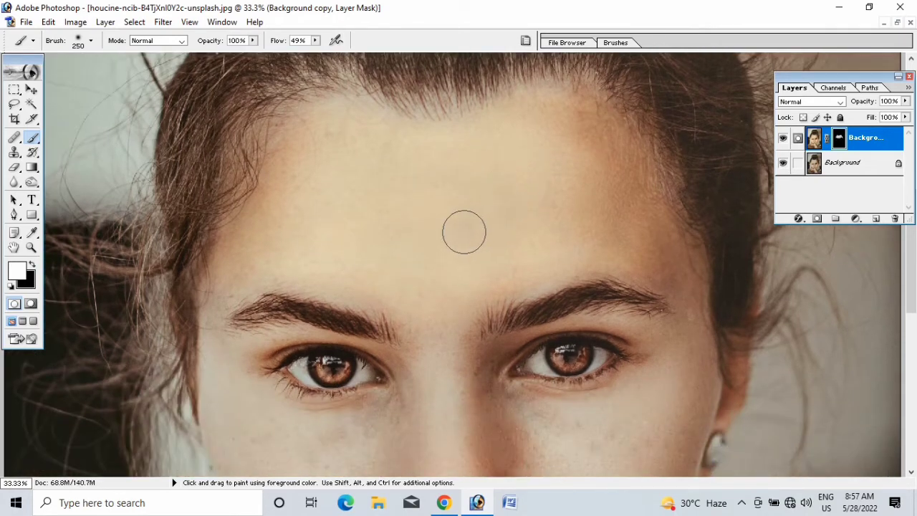
scroll(690, 185, "down", 3)
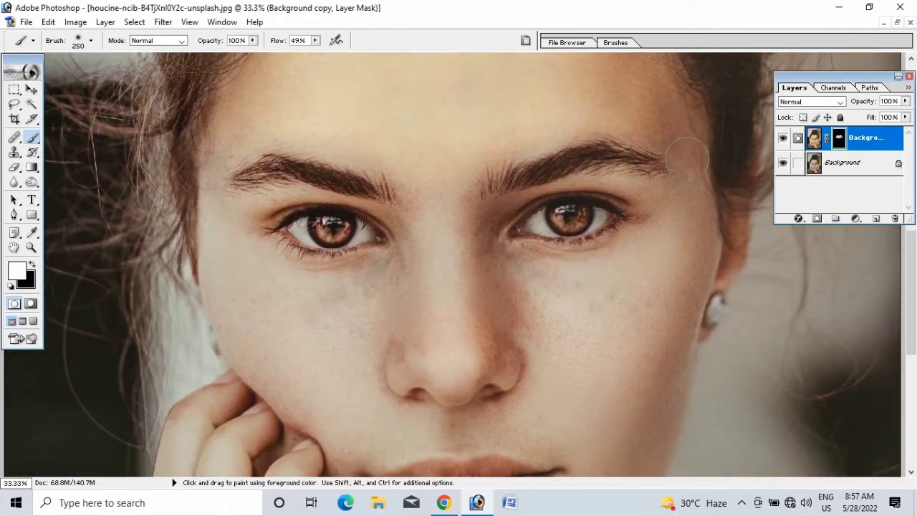
scroll(681, 271, "down", 3)
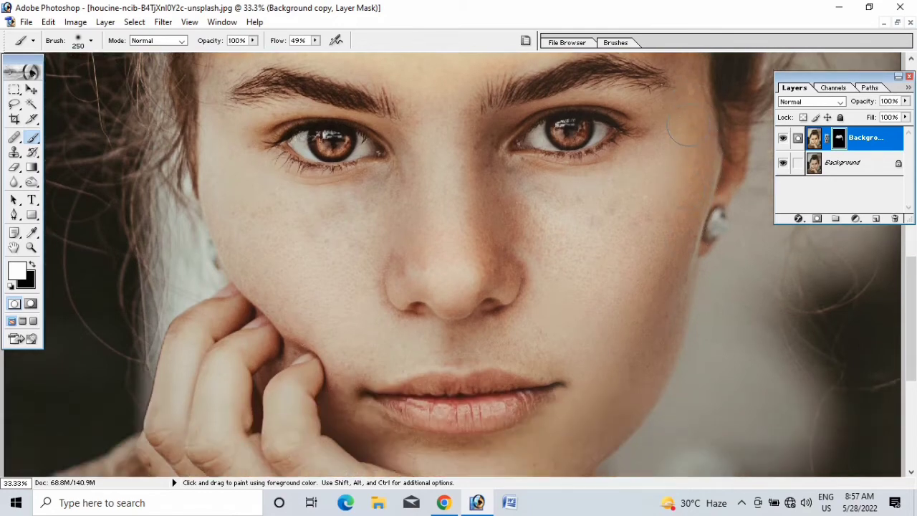
mouse_move(524, 189)
left_mouse_down()
mouse_move(560, 200)
mouse_move(652, 186)
left_mouse_up()
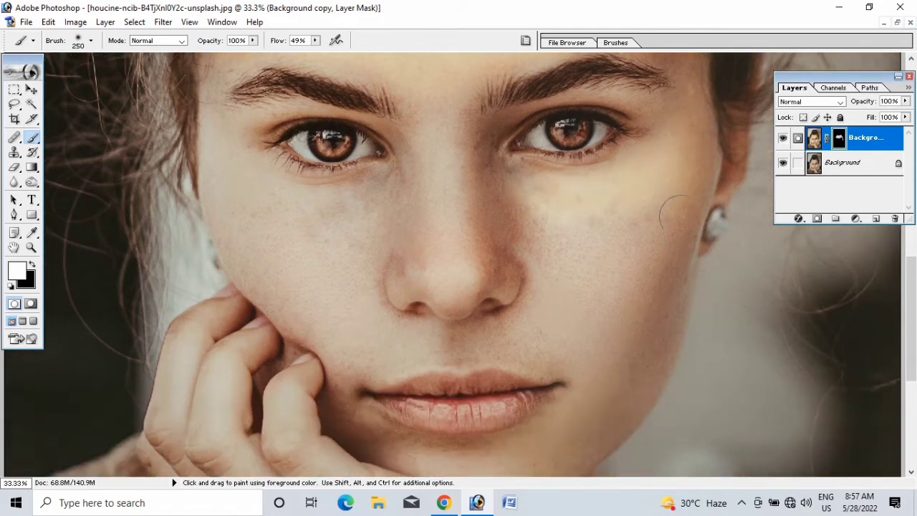
mouse_move(681, 216)
left_mouse_down()
mouse_move(538, 215)
mouse_move(589, 246)
mouse_move(657, 203)
mouse_move(671, 255)
left_mouse_up()
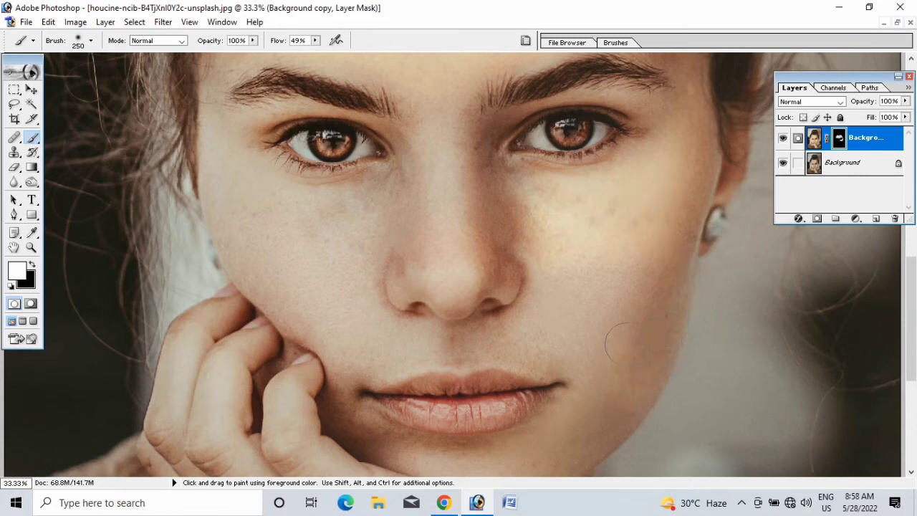
mouse_move(628, 344)
left_mouse_down()
mouse_move(590, 281)
mouse_move(569, 283)
mouse_move(589, 314)
mouse_move(554, 307)
mouse_move(603, 359)
left_mouse_up()
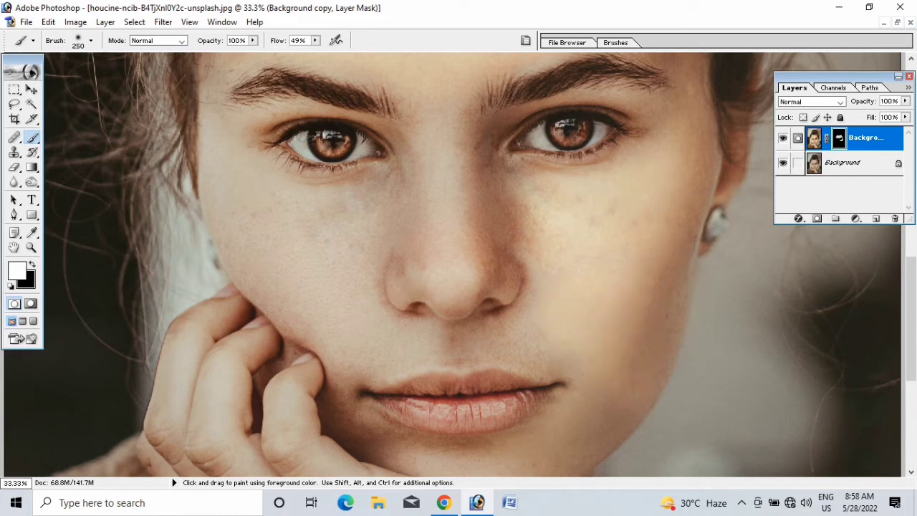
- Paint the mask over the left side of the face and the skin around the mouth and chin
scroll(352, 194, "up", 3)
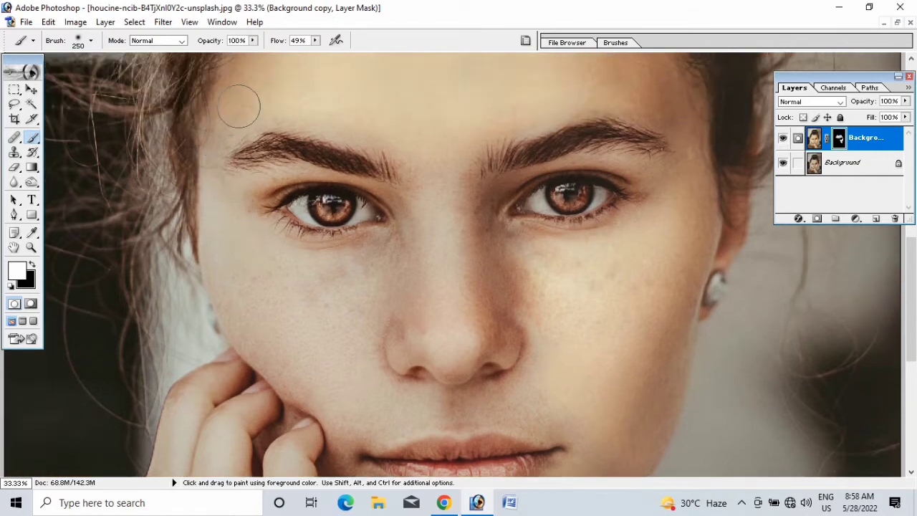
mouse_move(221, 159)
left_mouse_down()
mouse_move(218, 269)
mouse_move(237, 325)
mouse_move(322, 407)
mouse_move(341, 407)
mouse_move(354, 379)
mouse_move(353, 297)
mouse_move(302, 269)
mouse_move(241, 271)
mouse_move(294, 361)
mouse_move(334, 348)
mouse_move(280, 285)
mouse_move(271, 308)
mouse_move(317, 356)
left_mouse_up()
scroll(330, 336, "down", 3)
mouse_move(601, 282)
left_mouse_down()
mouse_move(554, 257)
mouse_move(397, 259)
mouse_move(344, 279)
mouse_move(571, 283)
mouse_move(538, 253)
mouse_move(539, 186)
mouse_move(519, 126)
mouse_move(546, 164)
mouse_move(601, 149)
mouse_move(552, 135)
mouse_move(363, 137)
mouse_move(348, 129)
mouse_move(381, 111)
mouse_move(385, 163)
mouse_move(368, 197)
mouse_move(363, 286)
left_mouse_up()
mouse_move(373, 372)
left_mouse_down()
mouse_move(495, 383)
mouse_move(584, 334)
left_mouse_up()
left_click_drag(516, 398, 405, 389)
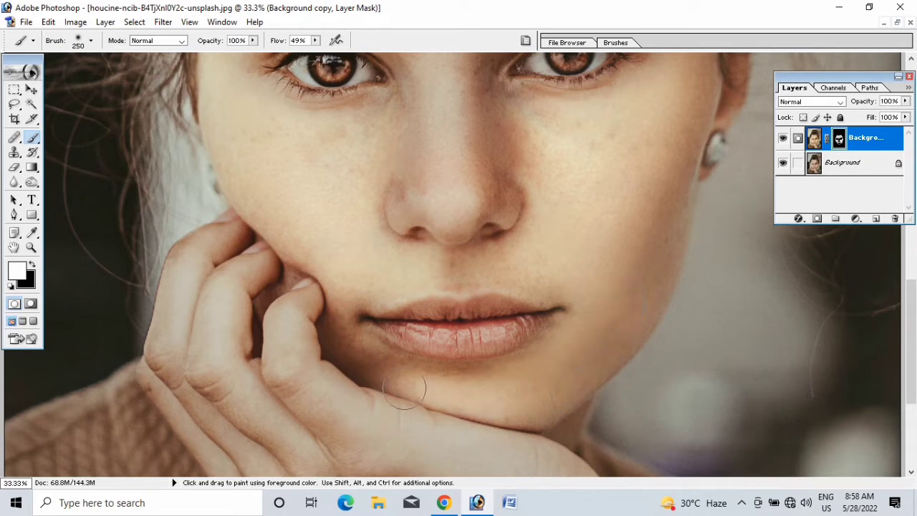
- Paint the mask over the fingers, the back of the hand and the wrist, enlarging the brush to 300
left_click_drag(211, 278, 211, 235)
mouse_move(165, 315)
left_mouse_down()
mouse_move(164, 352)
mouse_move(257, 266)
mouse_move(230, 288)
mouse_move(201, 337)
left_mouse_up()
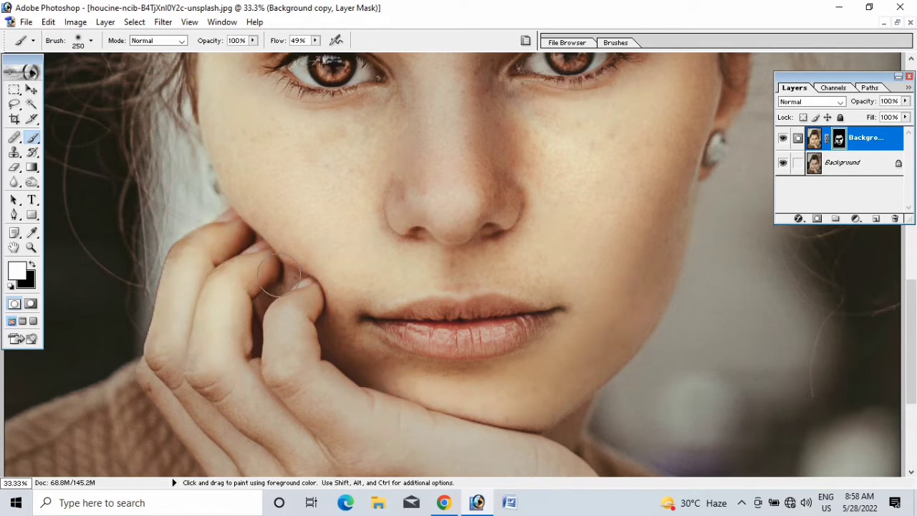
scroll(200, 268, "down", 3)
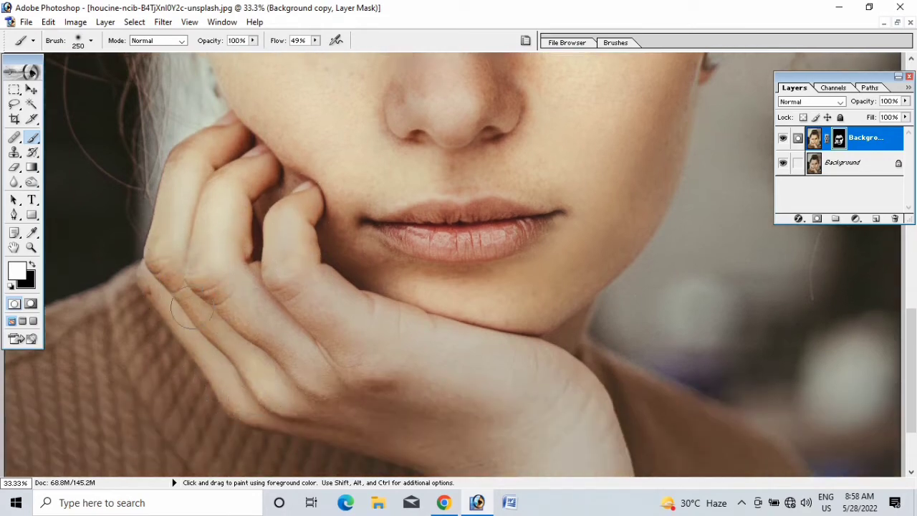
mouse_move(192, 310)
left_mouse_down()
mouse_move(226, 276)
mouse_move(294, 330)
mouse_move(294, 297)
mouse_move(328, 327)
mouse_move(336, 279)
mouse_move(278, 223)
left_mouse_up()
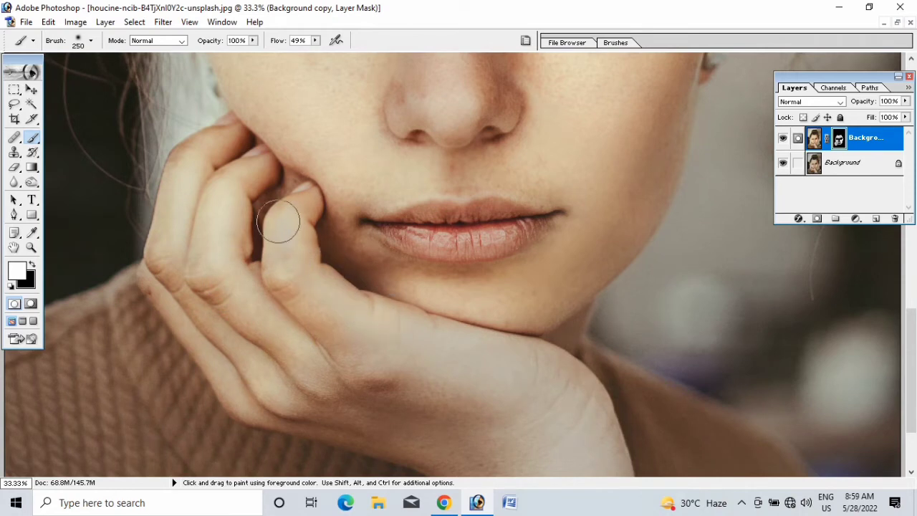
scroll(278, 223, "down", 3)
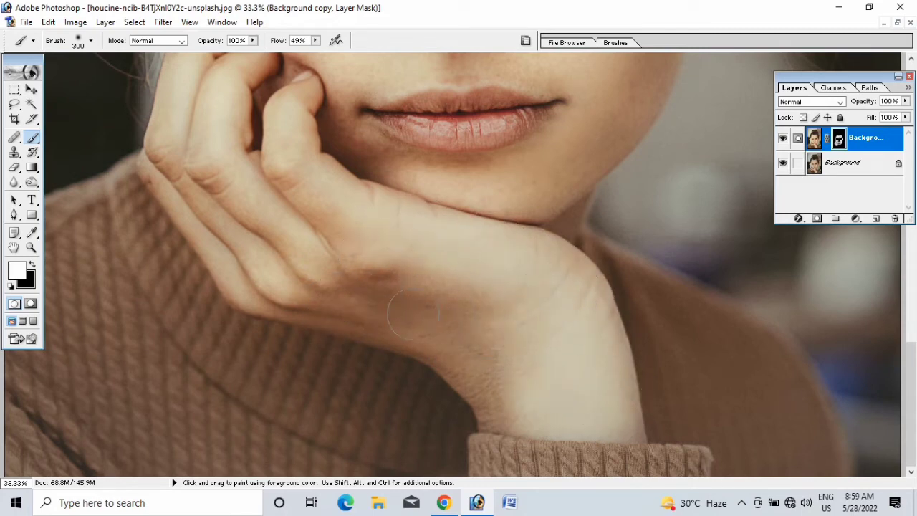
- Paint the mask over the nose and the skin around the eyebrows and eyes, lowering the brush flow to 30%
scroll(373, 267, "up", 8)
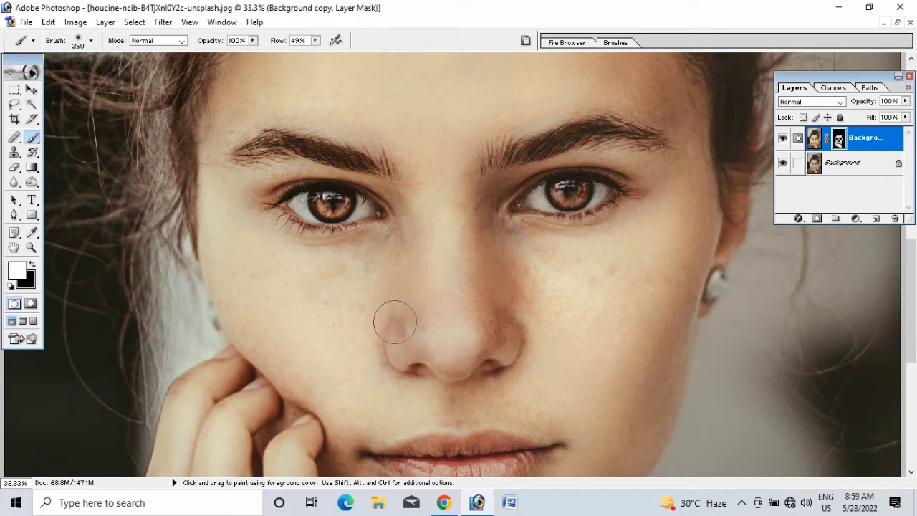
left_click_drag(395, 322, 522, 319)
scroll(410, 290, "down", 3)
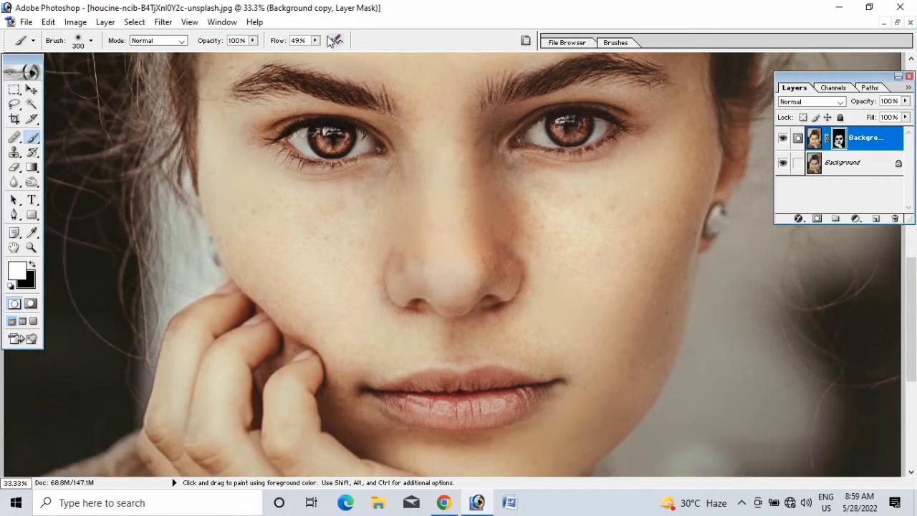
left_click_drag(315, 40, 306, 57)
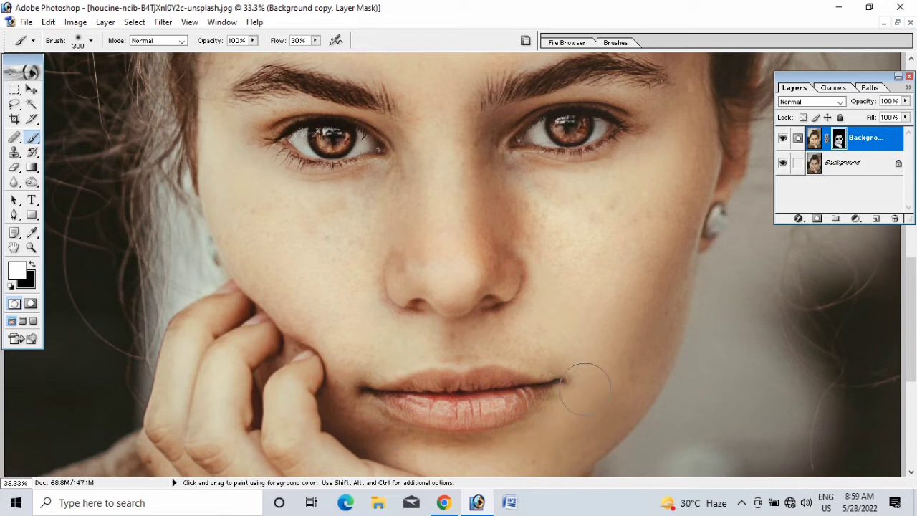
scroll(577, 344, "up", 4)
key("bracketleft")
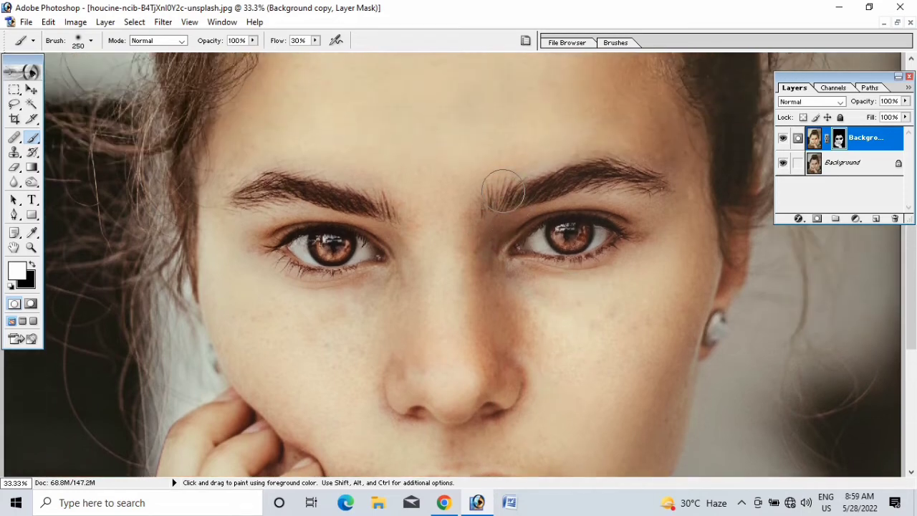
left_click_drag(249, 231, 251, 242)
key("ctrl+0")
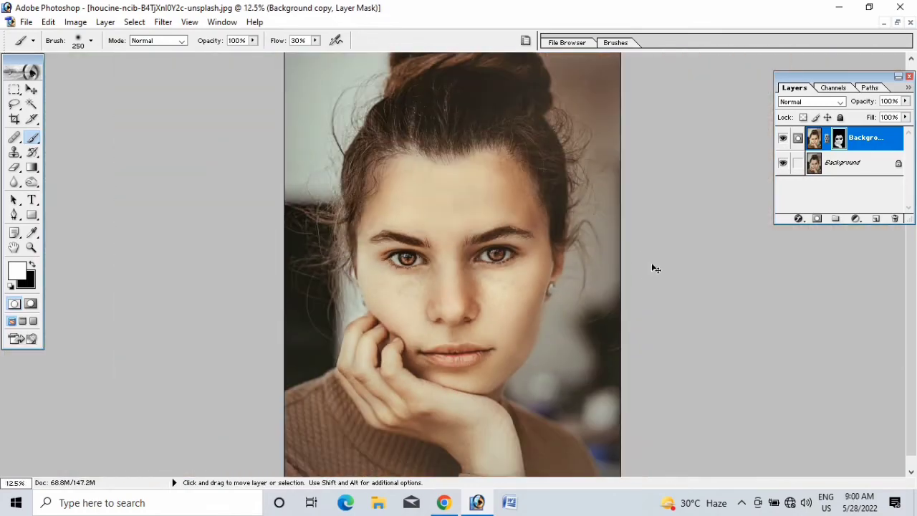
- Add a Brightness/Contrast adjustment layer with a value of 15 and merge it into the Background layer
left_click(856, 219)
left_click(836, 323)
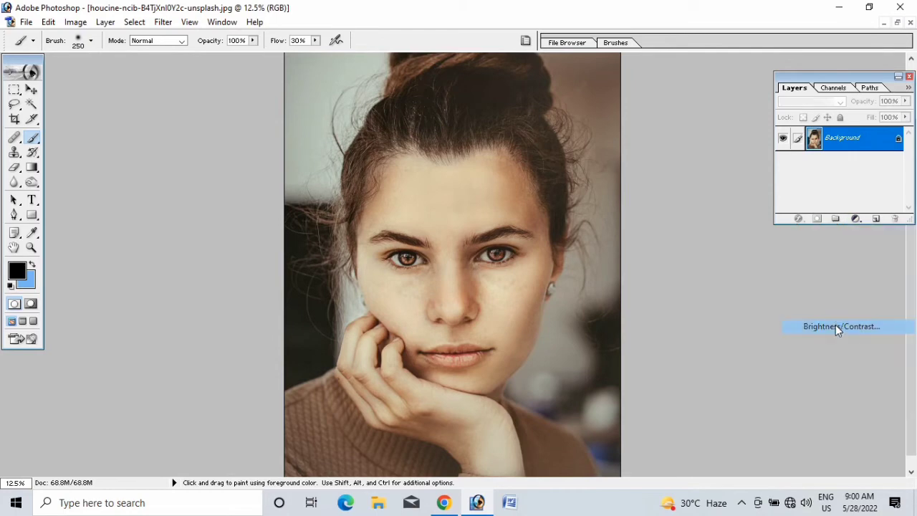
type("15")
left_click(683, 225)
left_click(744, 189)
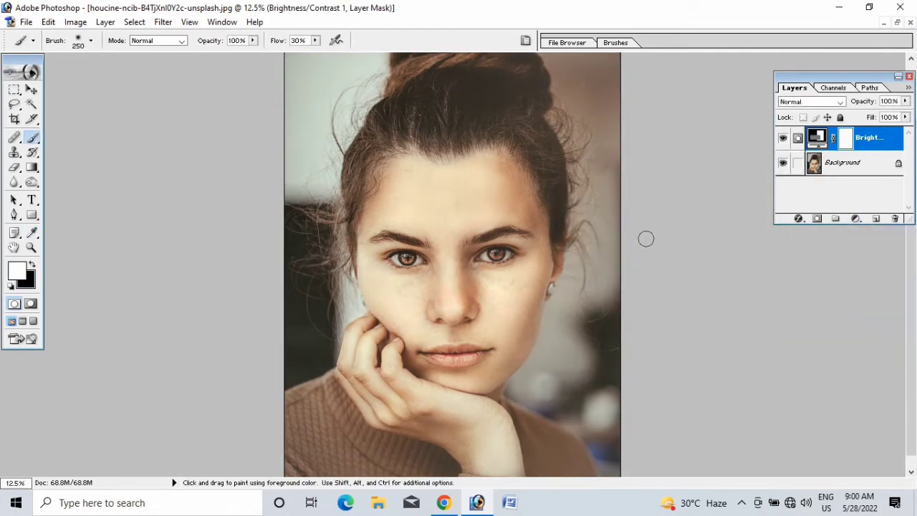
key("ctrl+e")
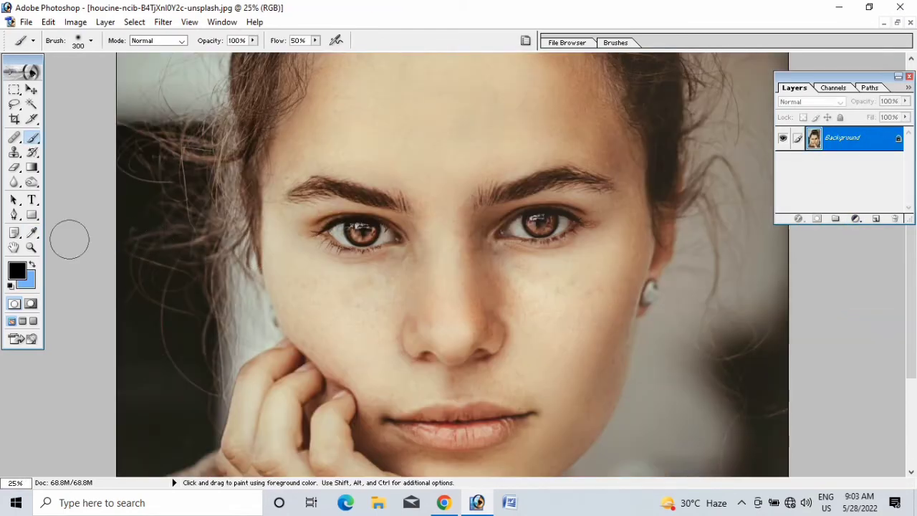
- Sample the beige skin tone and brush it over the forehead at 42% opacity
key("i")
left_click(31, 139)
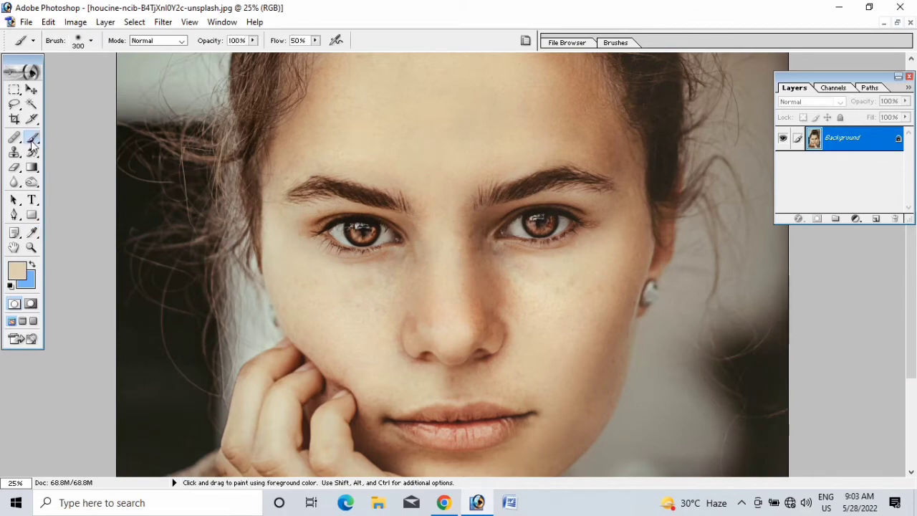
left_click_drag(254, 41, 215, 58)
scroll(405, 136, "up", 3)
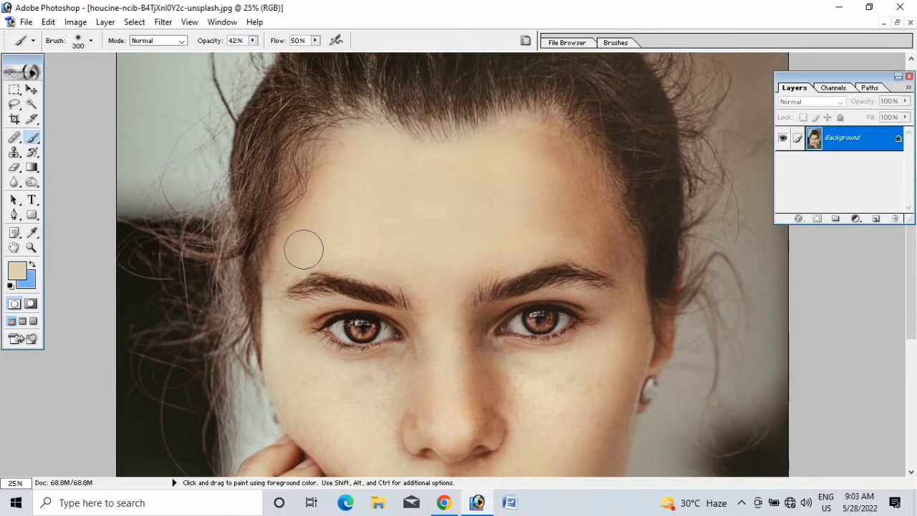
mouse_move(568, 240)
left_mouse_down()
mouse_move(599, 227)
mouse_move(550, 227)
mouse_move(578, 184)
mouse_move(544, 193)
left_mouse_up()
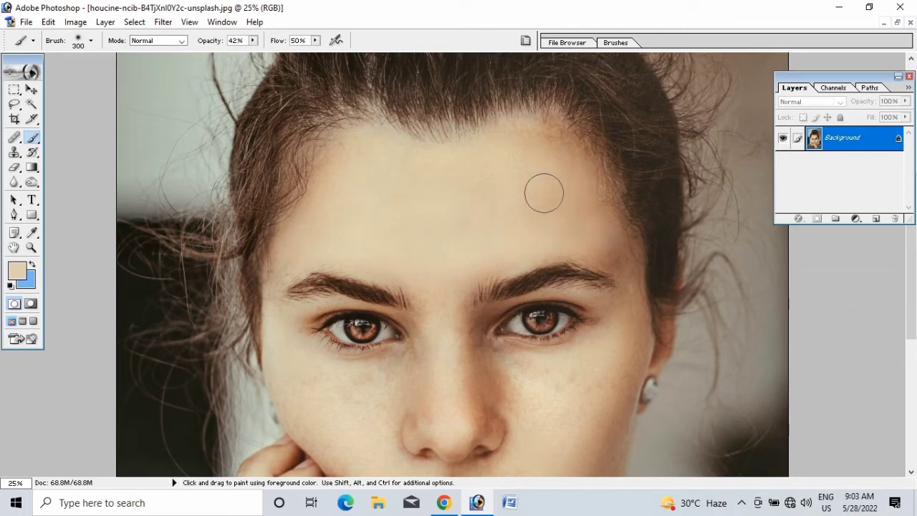
- Brush the sampled skin tone over the cheeks, the sides of the nose and the skin around the mouth and chin
scroll(357, 234, "down", 3)
mouse_move(570, 245)
left_mouse_down()
mouse_move(633, 228)
mouse_move(635, 294)
mouse_move(617, 367)
mouse_move(587, 428)
mouse_move(613, 280)
mouse_move(502, 287)
mouse_move(606, 301)
mouse_move(537, 342)
mouse_move(557, 383)
mouse_move(411, 394)
left_mouse_up()
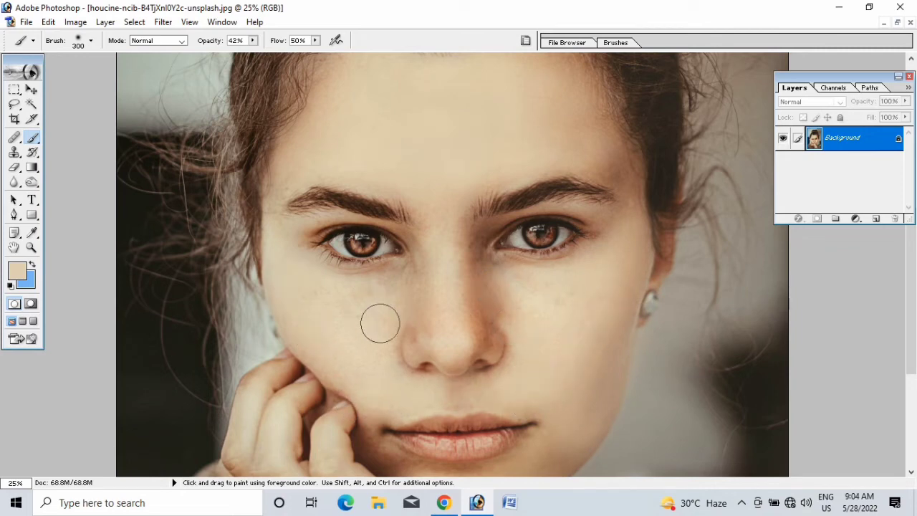
mouse_move(410, 262)
left_mouse_down()
mouse_move(464, 294)
mouse_move(471, 311)
mouse_move(463, 240)
mouse_move(467, 322)
mouse_move(518, 356)
left_mouse_up()
scroll(416, 352, "down", 3)
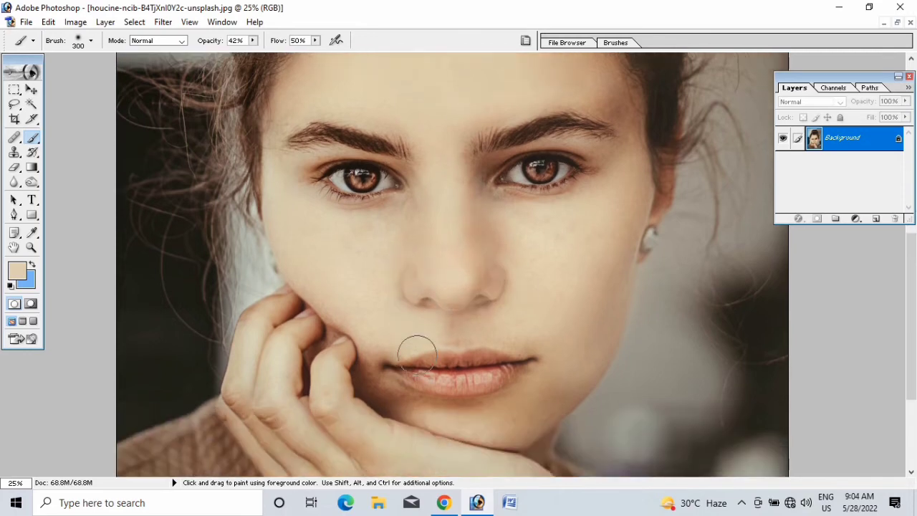
mouse_move(428, 386)
left_mouse_down()
mouse_move(552, 358)
mouse_move(402, 362)
left_mouse_up()
- Brush the skin tone over the fingers, hand and wrist, enlarging the brush to 400 for the final strokes
scroll(322, 318, "down", 2)
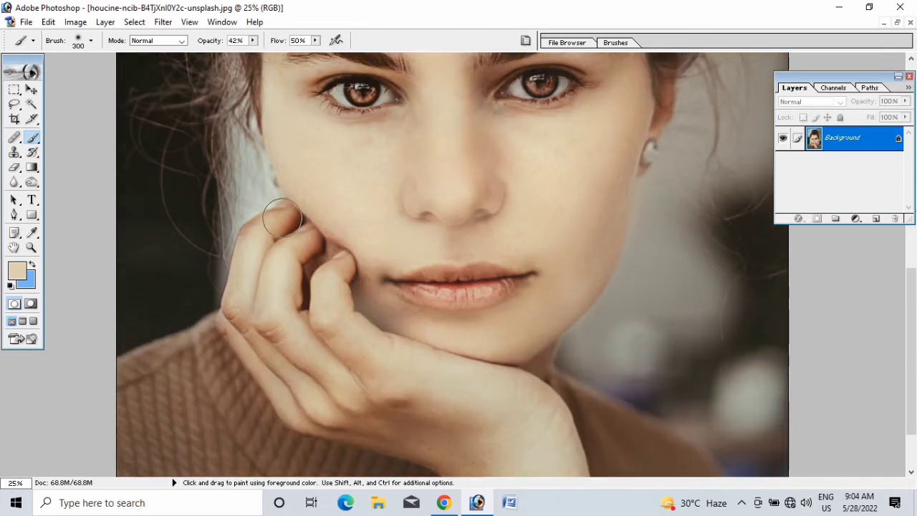
mouse_move(245, 296)
left_mouse_down()
mouse_move(349, 338)
mouse_move(294, 380)
mouse_move(334, 403)
mouse_move(399, 403)
mouse_move(497, 441)
left_mouse_up()
scroll(440, 349, "down", 2)
mouse_move(440, 349)
left_mouse_down()
mouse_move(528, 423)
mouse_move(566, 427)
mouse_move(393, 304)
left_mouse_up()
scroll(393, 304, "up", 3)
key("ctrl+minus")
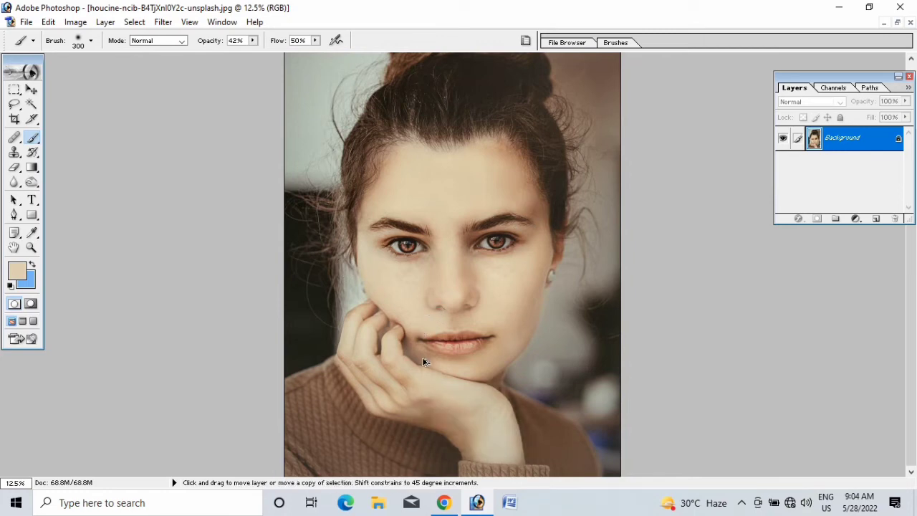
key("ctrl+plus")
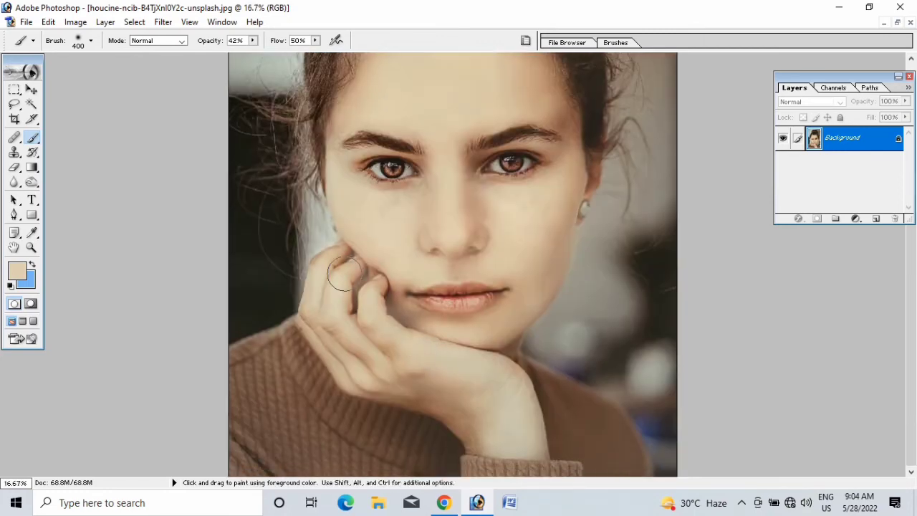
mouse_move(331, 340)
left_mouse_down()
mouse_move(372, 386)
mouse_move(492, 425)
left_mouse_up()
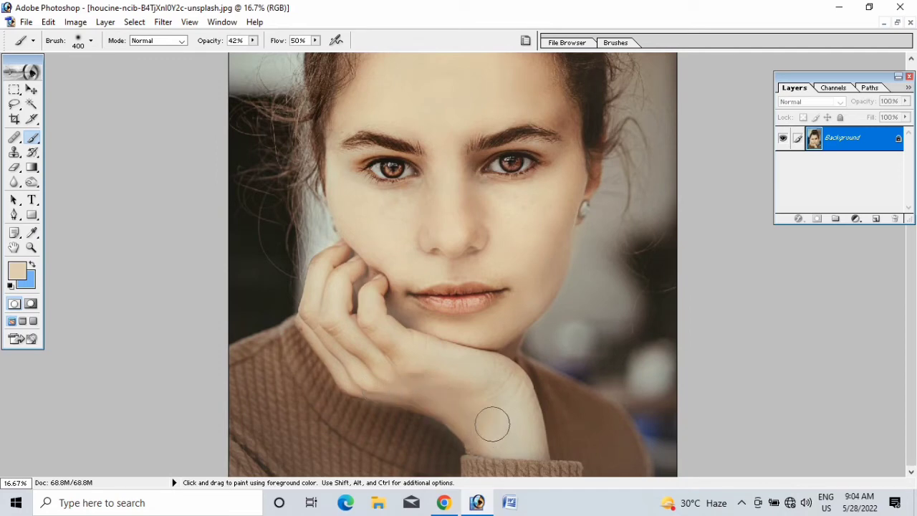
- Lower the brush to 28% opacity and 35% flow and paint lightly over the hand, lips, chin and right cheek
left_click(253, 40)
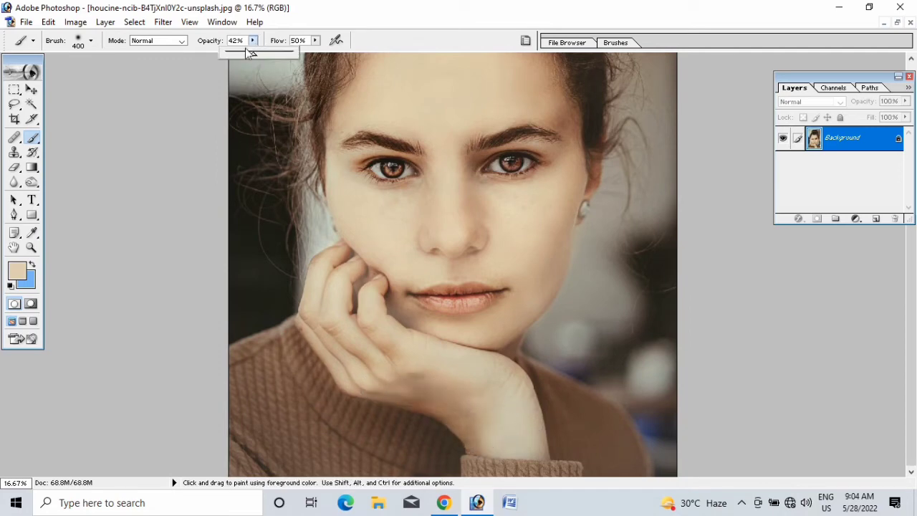
left_click(316, 40)
mouse_move(330, 288)
left_mouse_down()
mouse_move(315, 319)
mouse_move(469, 397)
mouse_move(441, 401)
mouse_move(508, 379)
left_mouse_up()
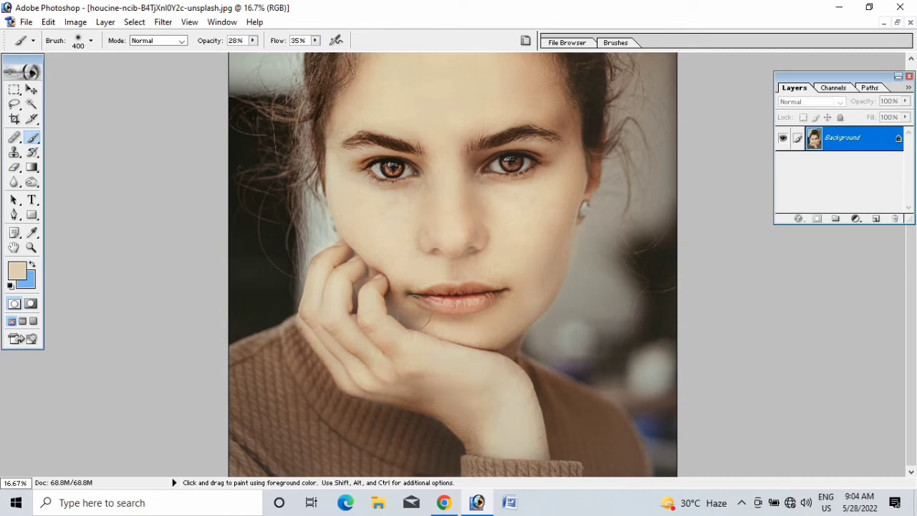
left_click_drag(414, 300, 502, 297)
left_click_drag(498, 335, 544, 258)
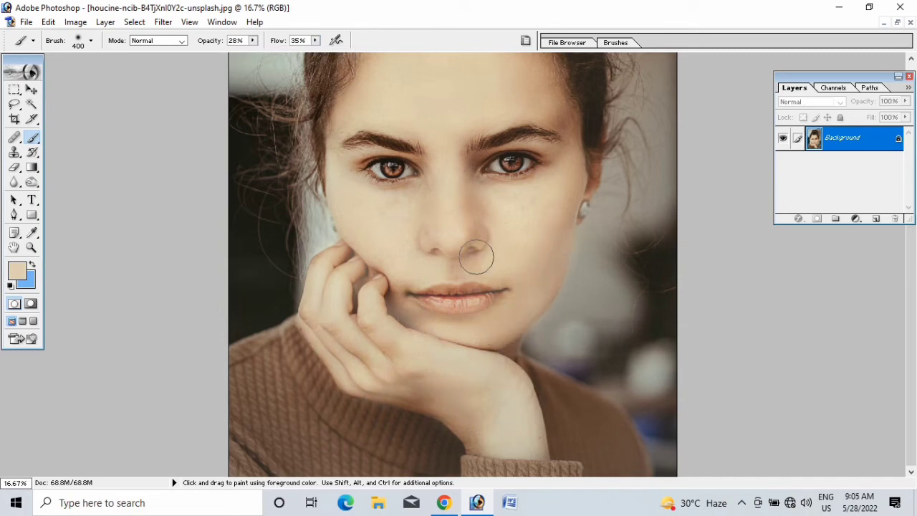
- Tint the eyebrows and the area around the eyes with the skin tone and undo the last stroke
scroll(416, 218, "up", 2)
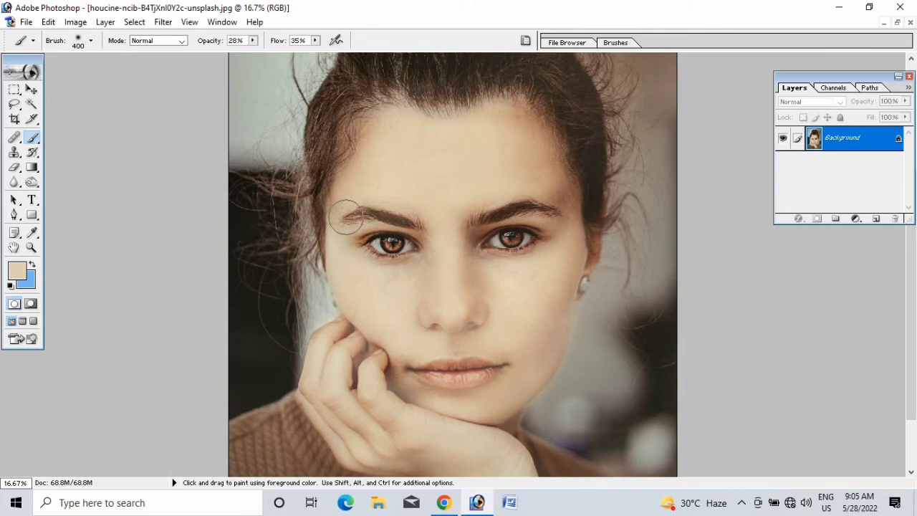
mouse_move(487, 217)
left_mouse_down()
mouse_move(556, 238)
mouse_move(362, 245)
left_mouse_up()
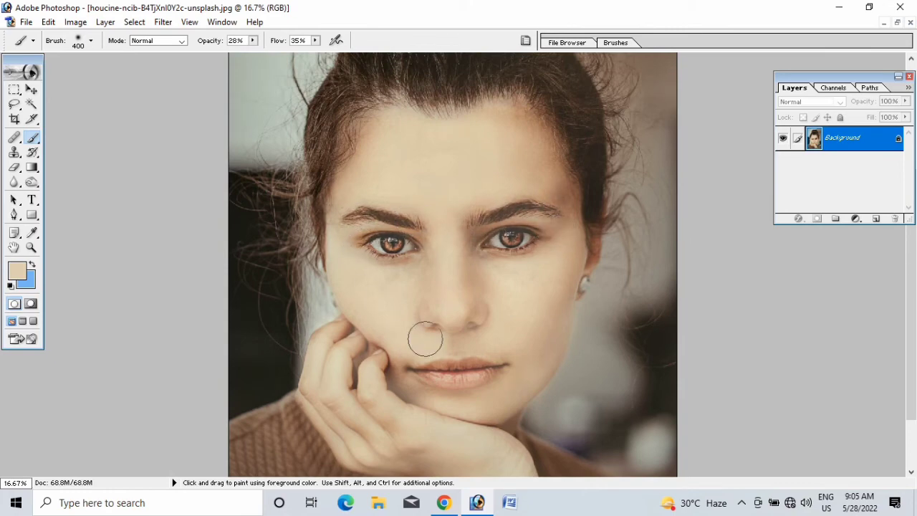
key("ctrl+z")
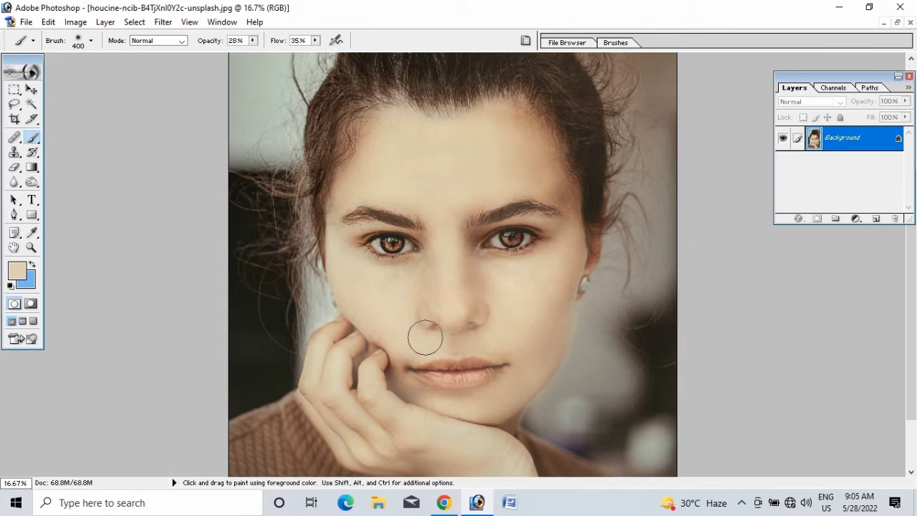
- Reduce the brush to 150 and paint the skin tone beneath the right eyebrow toward the bridge of the nose
scroll(344, 292, "up", 2)
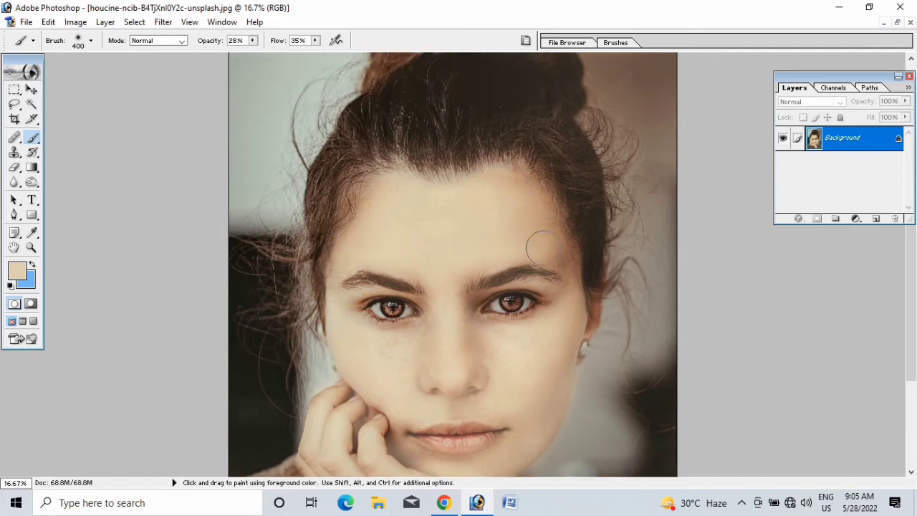
key("ctrl+minus")
key("ctrl+plus")
key("ctrl+plus")
key("ctrl+plus")
key("ctrl+plus")
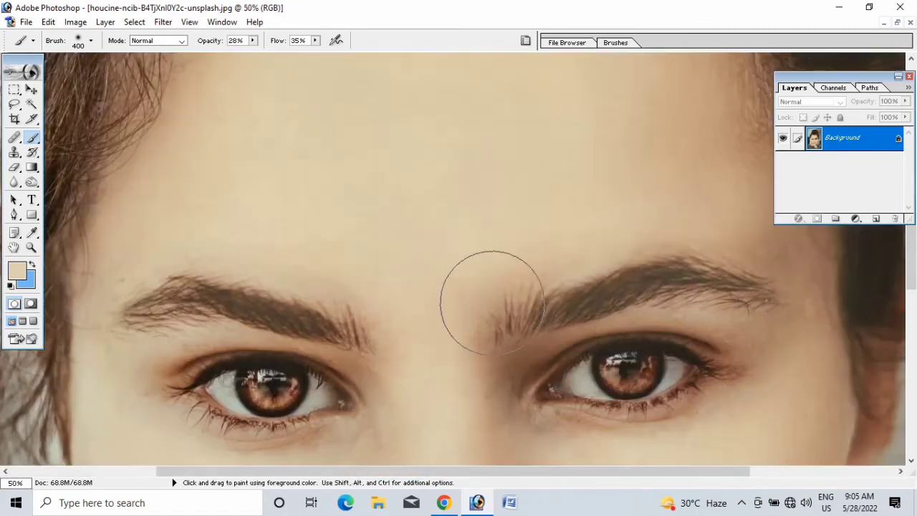
scroll(487, 287, "down", 5)
key("bracketleft")
key("bracketleft")
key("bracketleft")
key("bracketleft")
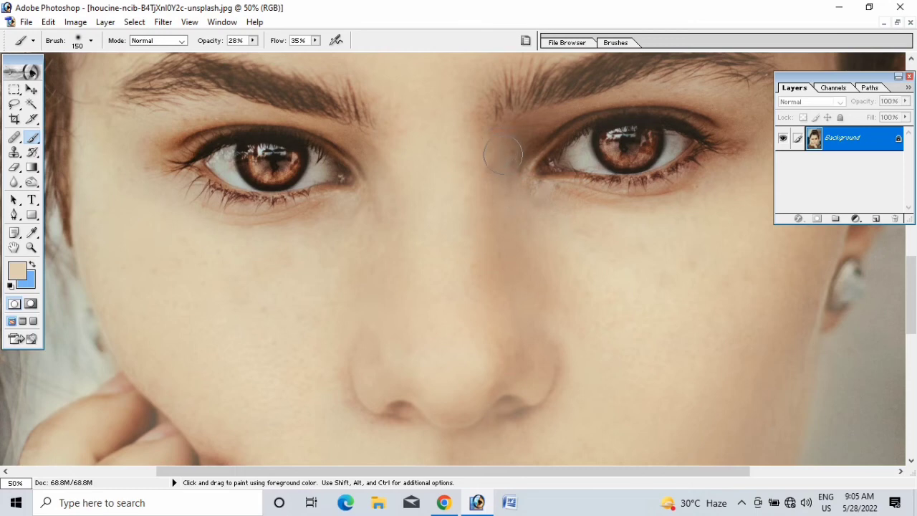
key("ctrl+minus")
key("ctrl+minus")
key("ctrl+plus")
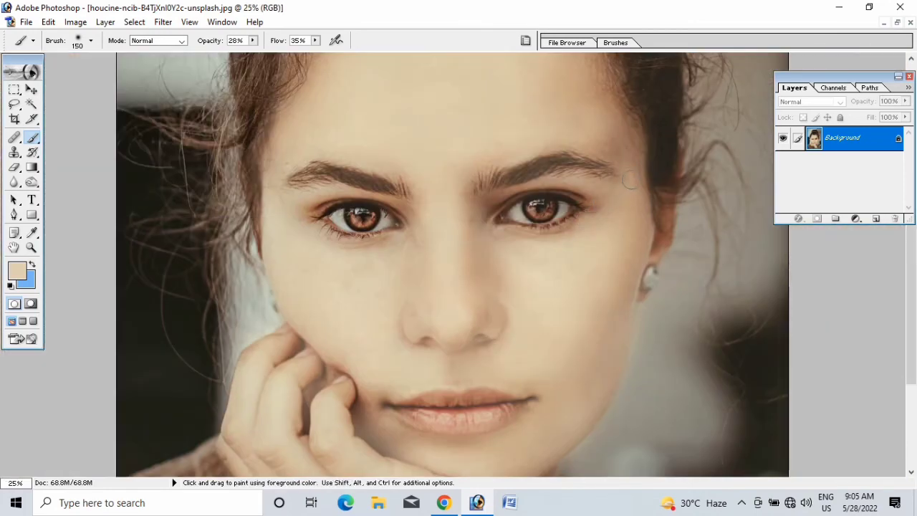
left_click_drag(577, 187, 488, 199)
- Examine the retouched lips and lower face up close and the portrait as a whole
key("ctrl+minus")
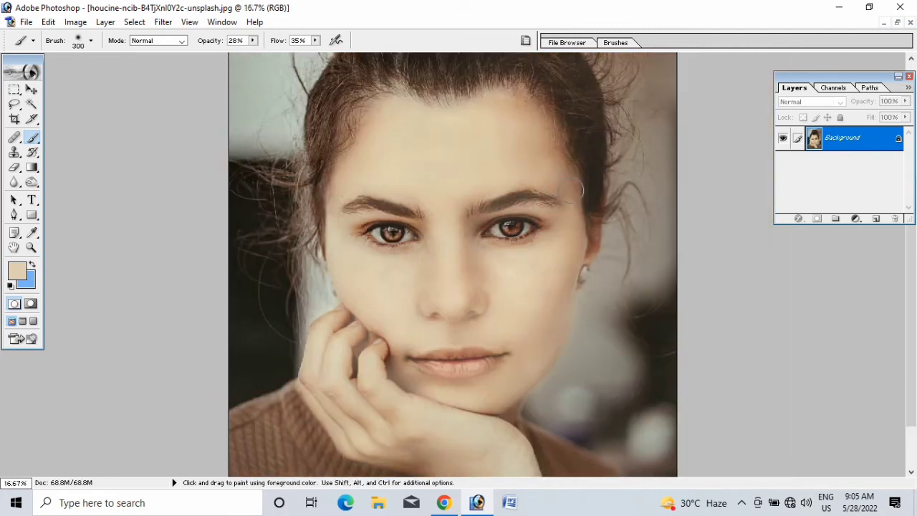
key("ctrl+minus")
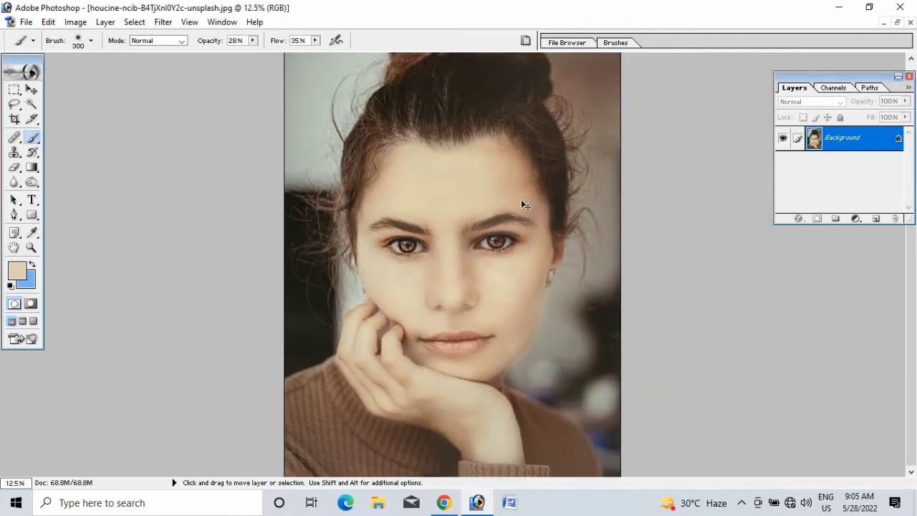
key("ctrl+plus")
key("ctrl+plus")
scroll(559, 258, "down", 5)
key("ctrl+plus")
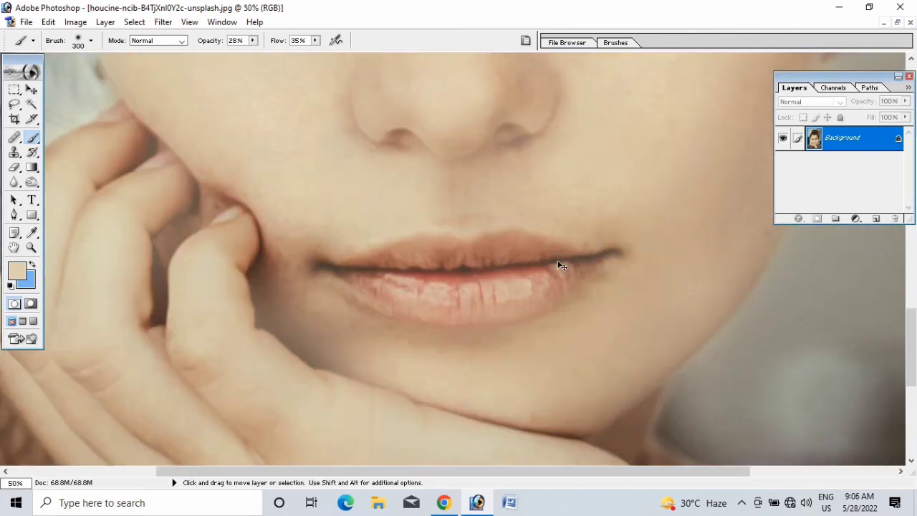
key("ctrl+minus")
key("ctrl+minus")
key("ctrl+minus")
key("ctrl+minus")
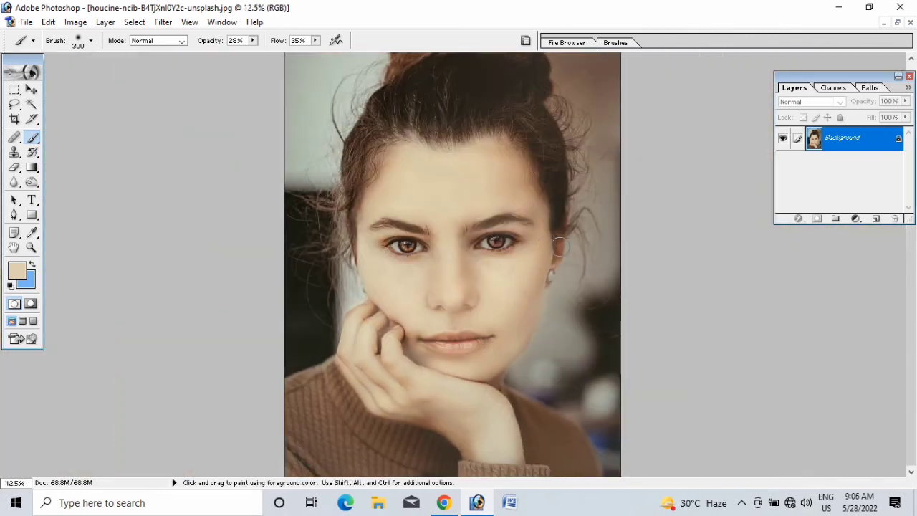
key("ctrl+minus")
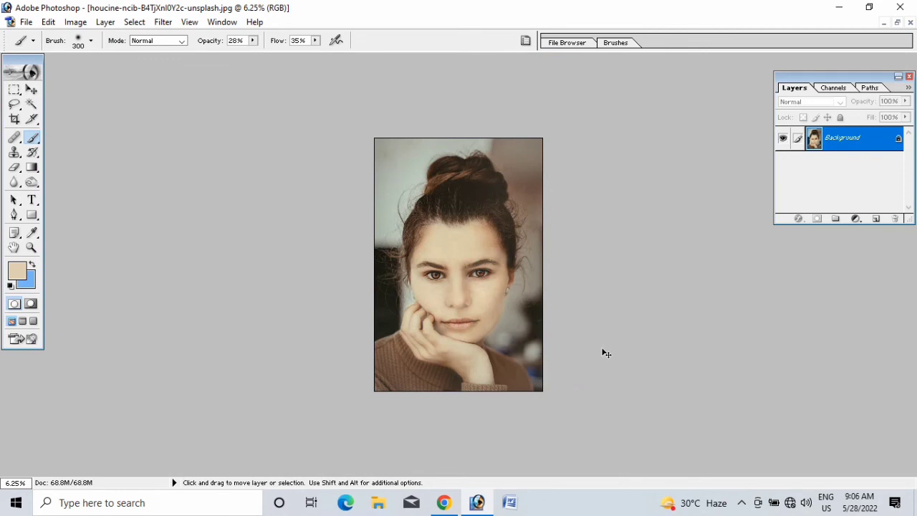
- Brighten the portrait with an RGB Curves adjustment, raising input 112 to output 129, and return to the Brush tool
key("ctrl+m")
left_click_drag(159, 223, 172, 206)
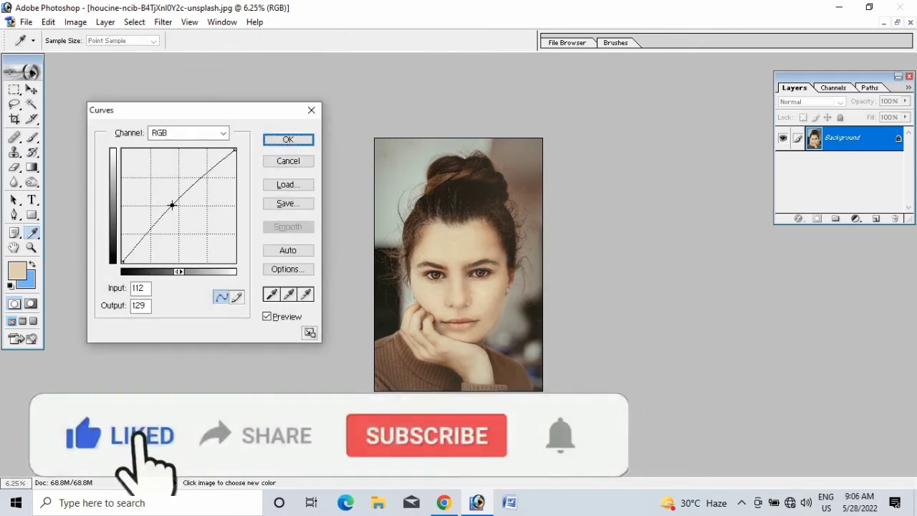
left_click(273, 142)
key("b")
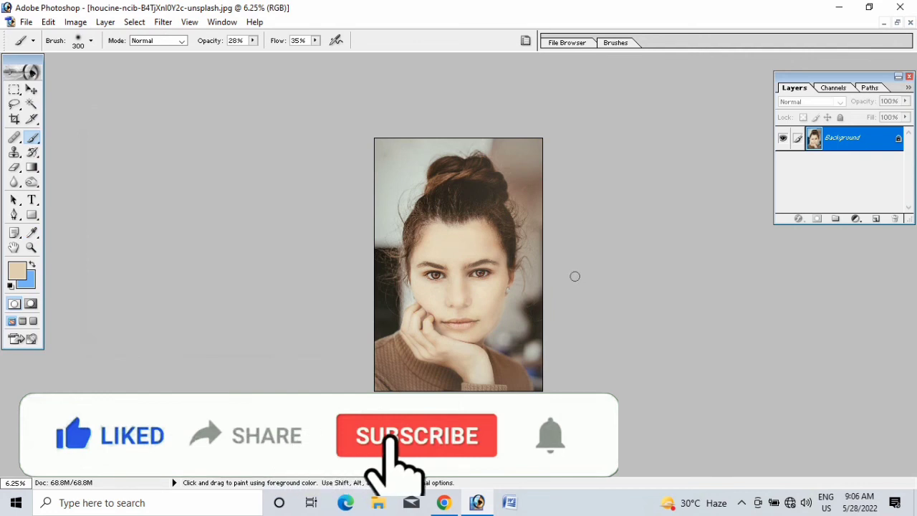